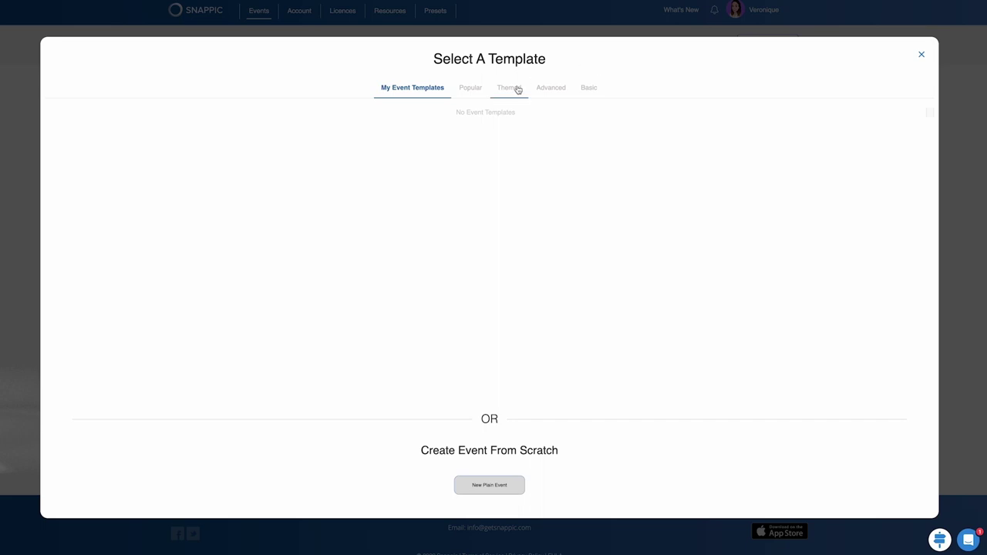
Preview the Themed templates, then start a new plain event from scratch.
{"action": "left_click", "coordinate": [516, 90]}
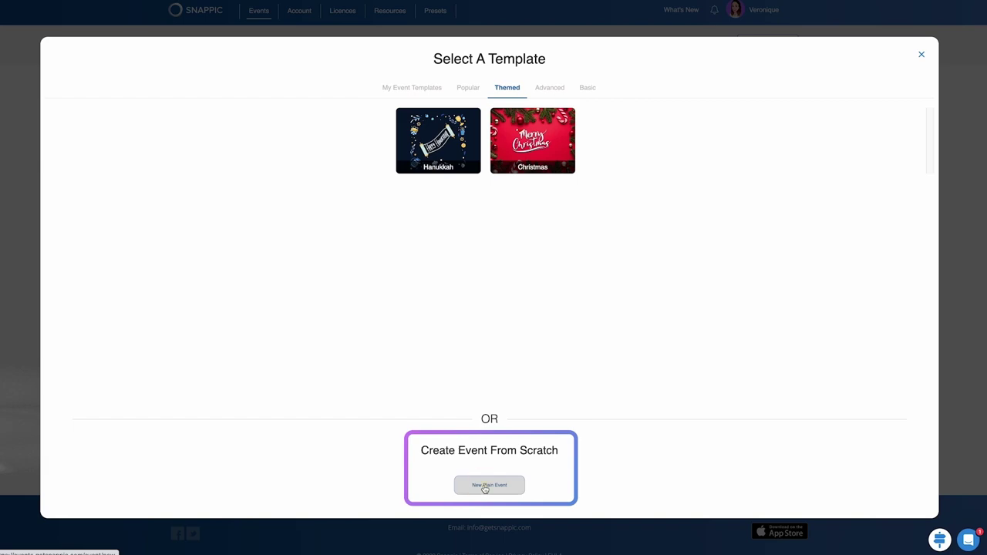
{"action": "left_click", "coordinate": [484, 486]}
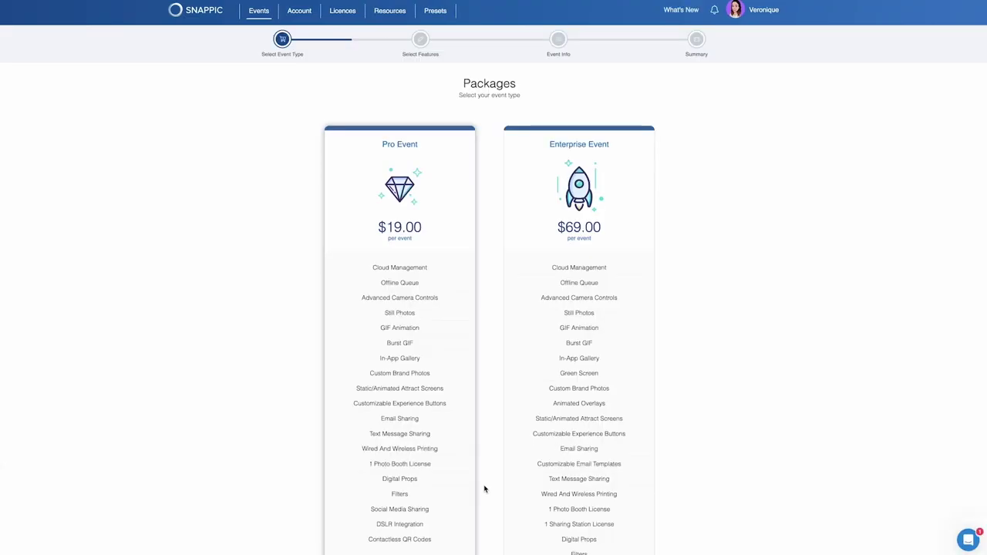
Choose the $69.00 Enterprise Event package for the plain event.
{"action": "scroll", "coordinate": [484, 488], "scroll_direction": "down", "scroll_amount": 4}
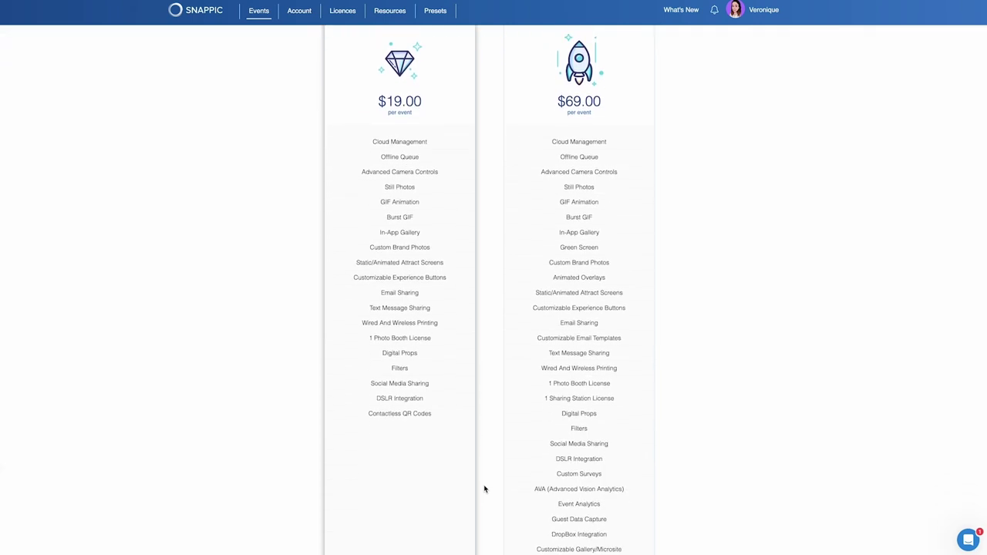
{"action": "scroll", "coordinate": [484, 488], "scroll_direction": "down", "scroll_amount": 2}
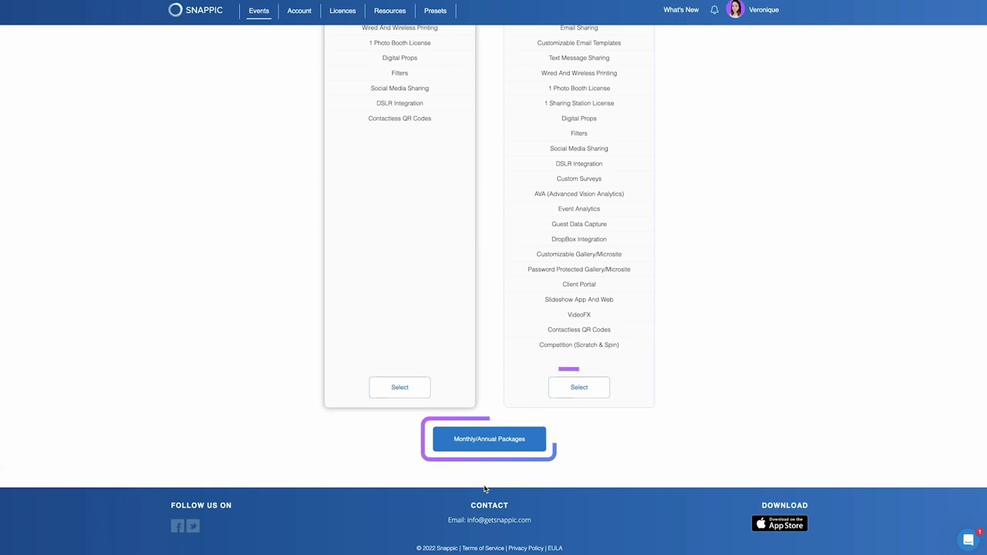
{"action": "left_click", "coordinate": [579, 387]}
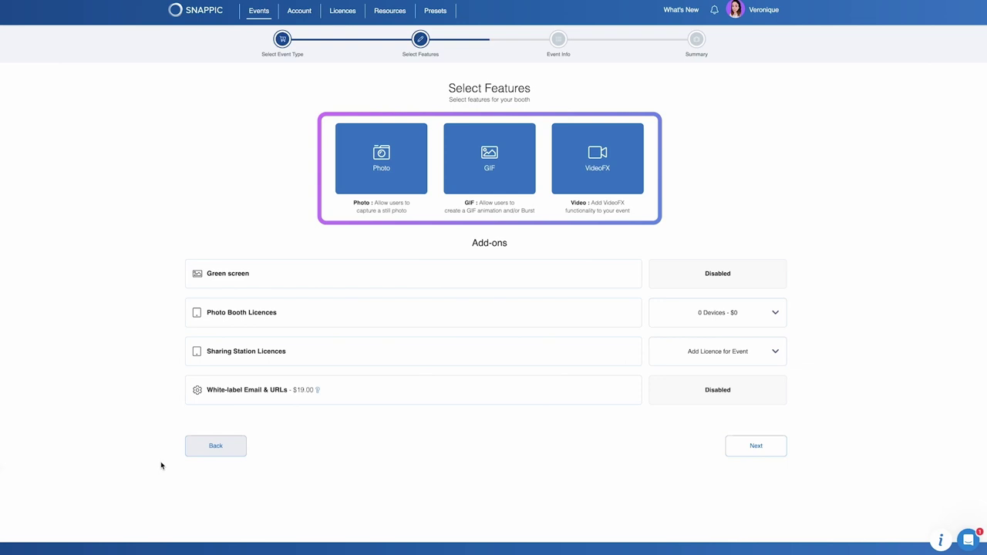
Enable the Photo, GIF and VideoFX features and continue to Event Info.
{"action": "left_click", "coordinate": [374, 167]}
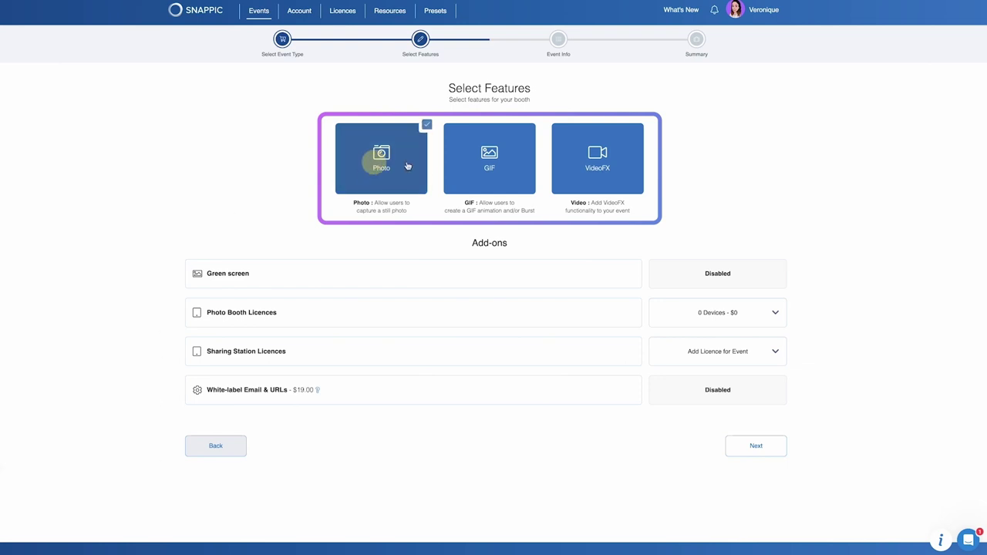
{"action": "left_click", "coordinate": [484, 172]}
{"action": "left_click", "coordinate": [588, 173]}
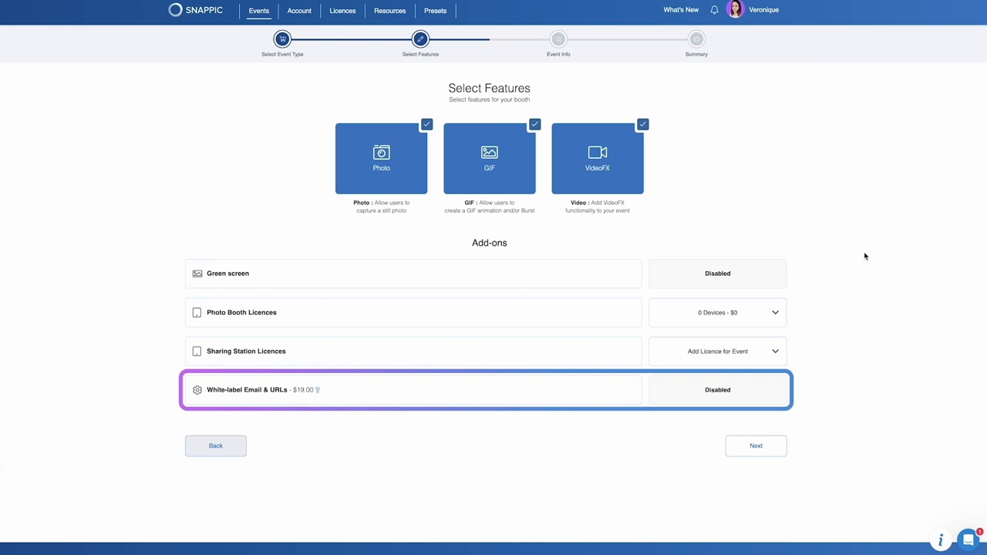
{"action": "scroll", "coordinate": [864, 256], "scroll_direction": "down", "scroll_amount": 2}
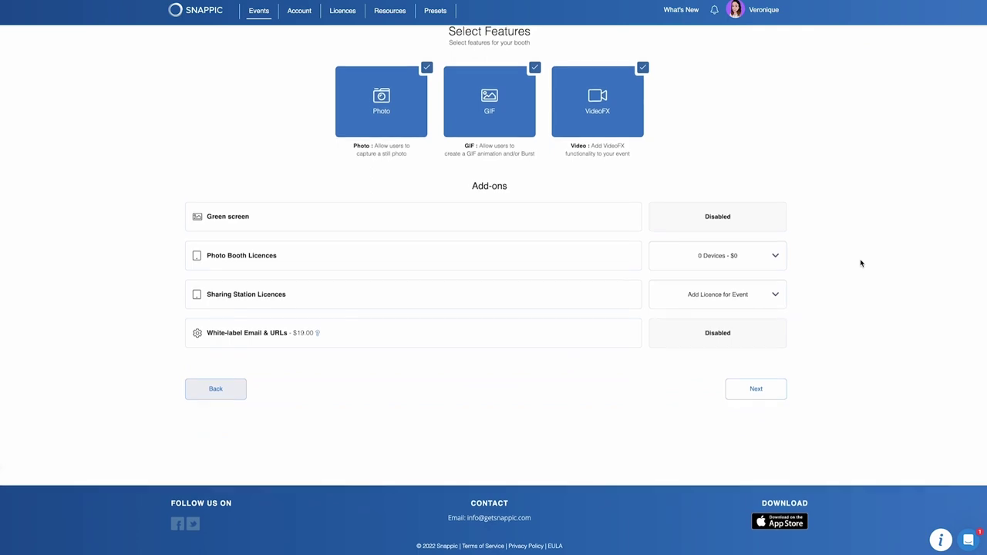
{"action": "left_click", "coordinate": [760, 388]}
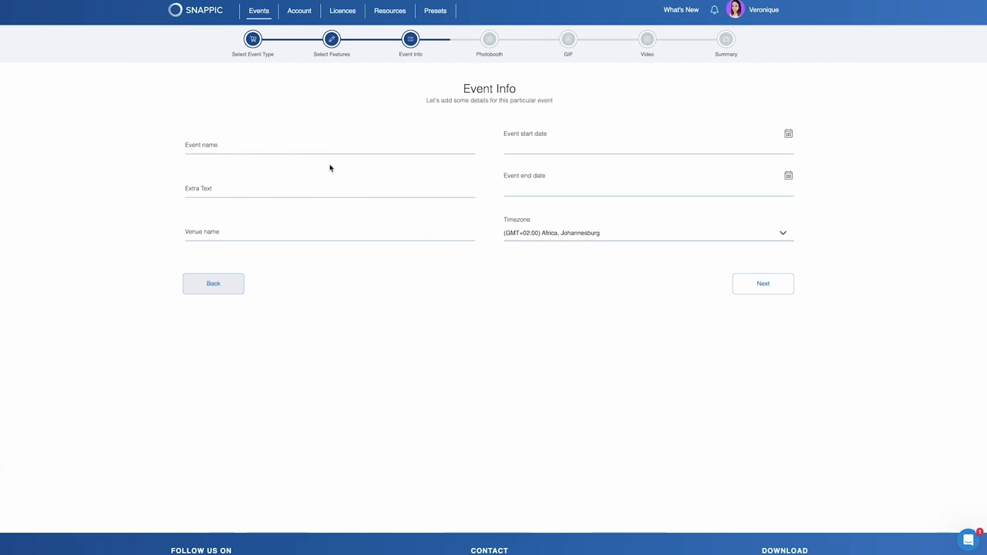
Name the event 'Enterprise Event Walkthrough' and fill Extra Text and Venue with suggested placeholders.
{"action": "left_click", "coordinate": [316, 142]}
{"action": "type", "text": "Enterprise Event Walkthrough"}
{"action": "left_click", "coordinate": [243, 185]}
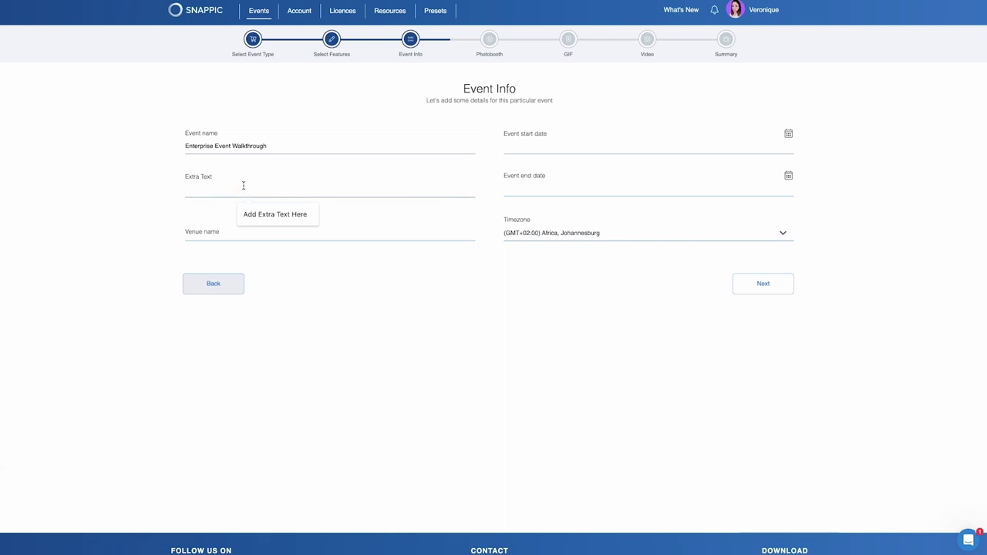
{"action": "left_click", "coordinate": [249, 216]}
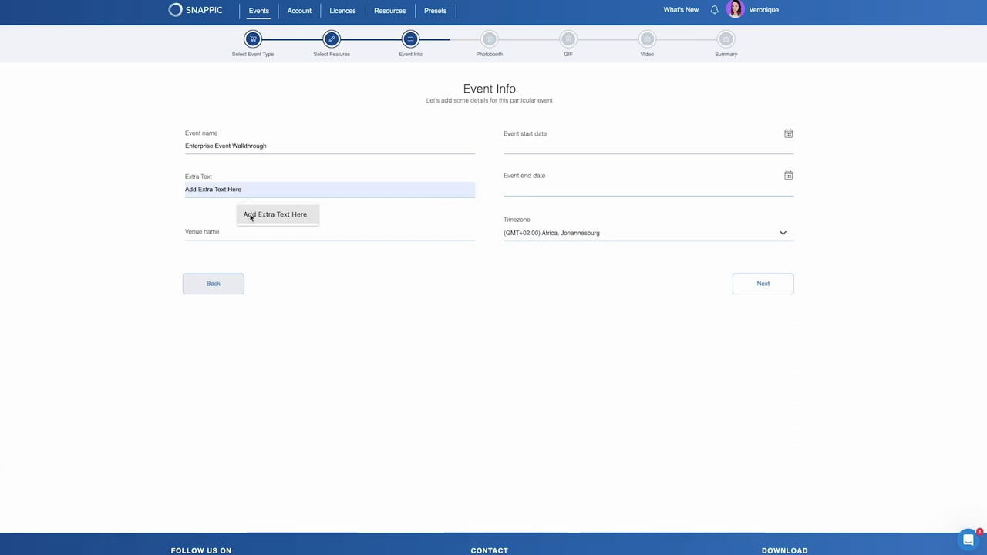
{"action": "left_click", "coordinate": [239, 236]}
{"action": "left_click", "coordinate": [269, 258]}
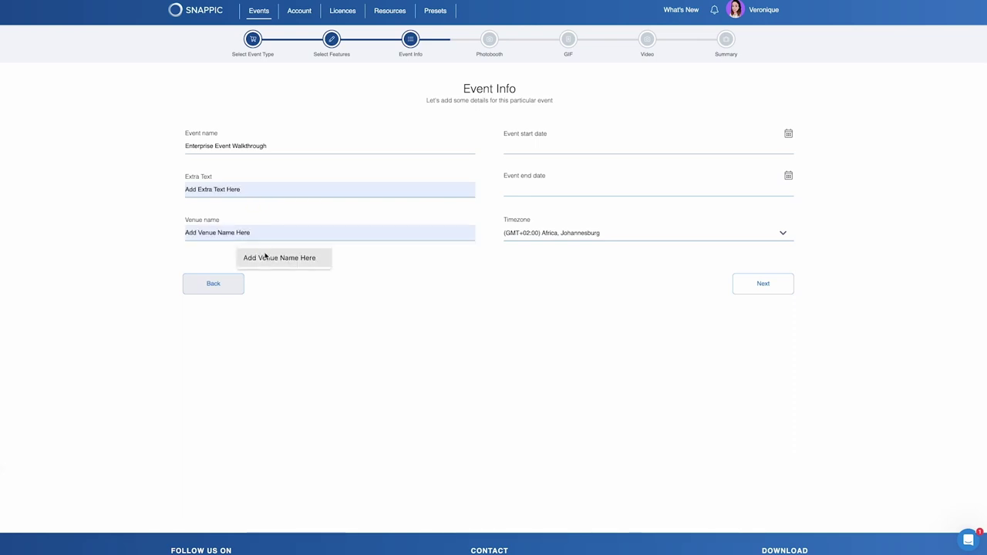
Schedule the event from today until 11 December at 1:00 PM.
{"action": "left_click", "coordinate": [583, 150]}
{"action": "left_click", "coordinate": [605, 283]}
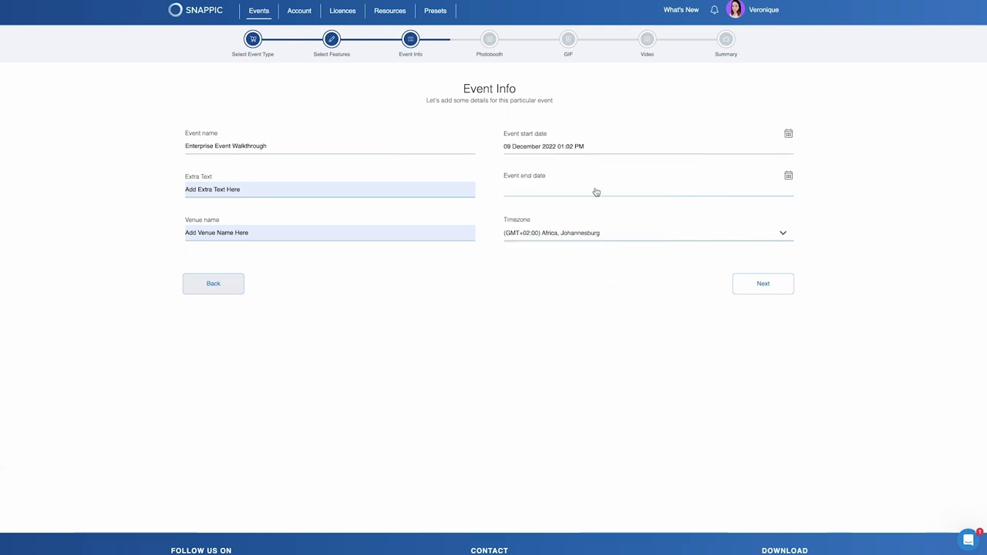
{"action": "left_click", "coordinate": [589, 193]}
{"action": "left_click", "coordinate": [519, 270]}
{"action": "left_click", "coordinate": [579, 279]}
{"action": "left_click", "coordinate": [532, 231]}
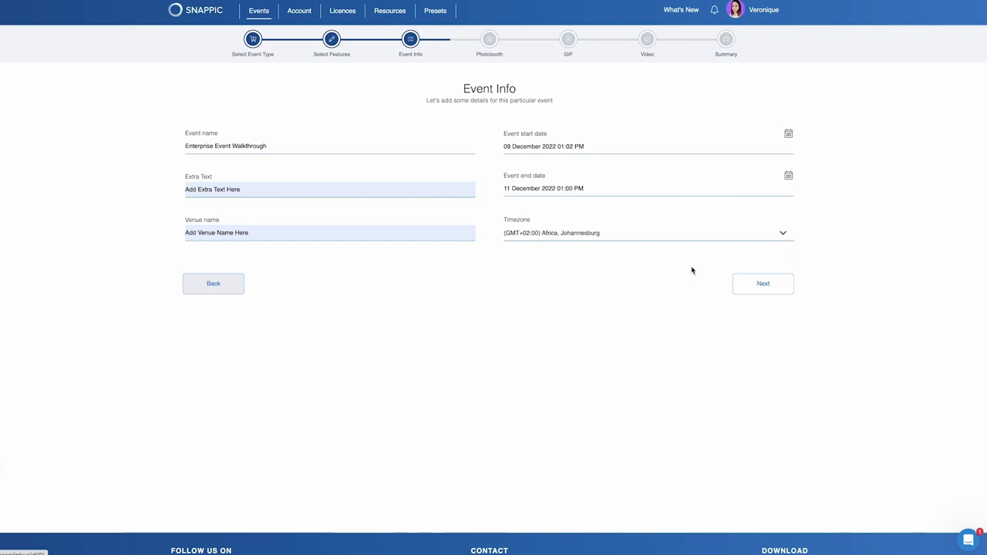
{"action": "left_click", "coordinate": [768, 286]}
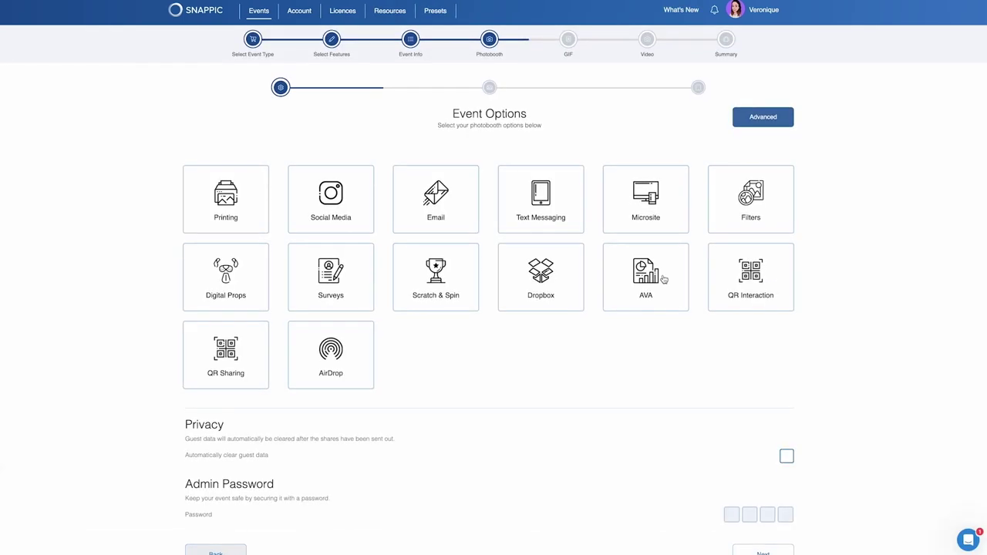
Turn on Printing, Email, Text Messaging, Microsite, Filters, Digital Props, Surveys, Scratch & Spin, Dropbox, AVA, AirDrop.
{"action": "left_click", "coordinate": [248, 206]}
{"action": "left_click", "coordinate": [423, 204]}
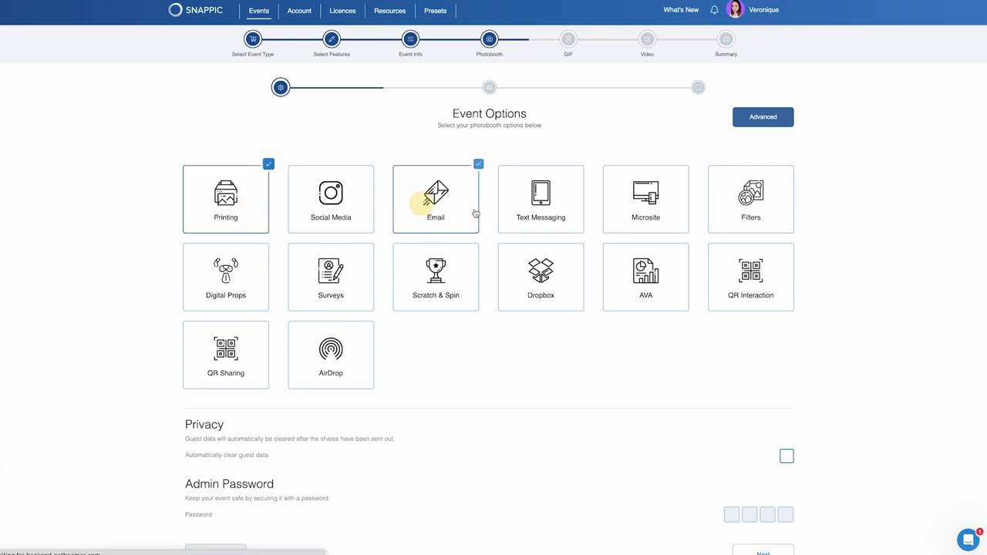
{"action": "left_click", "coordinate": [543, 217]}
{"action": "left_click", "coordinate": [643, 213]}
{"action": "left_click", "coordinate": [749, 217]}
{"action": "left_click", "coordinate": [255, 285]}
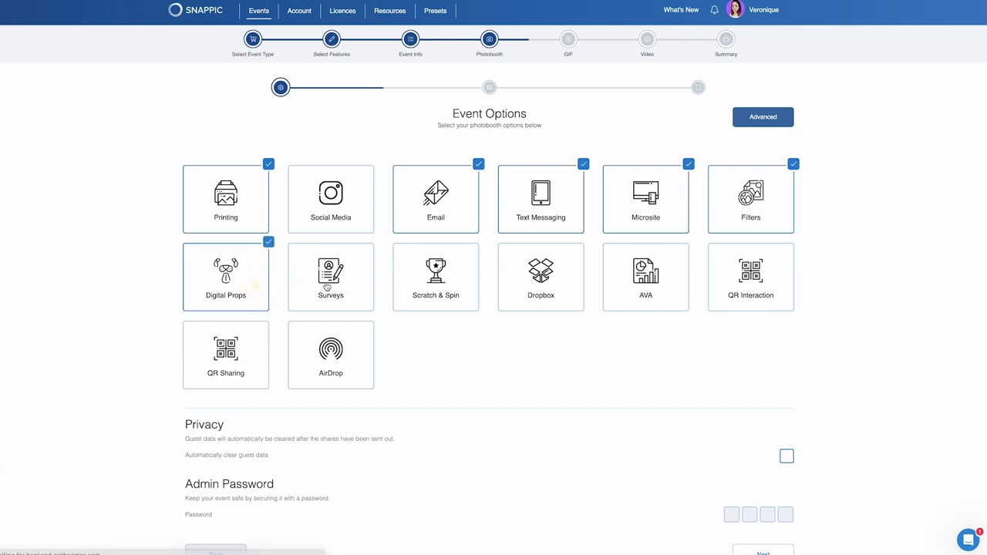
{"action": "left_click", "coordinate": [324, 282]}
{"action": "left_click", "coordinate": [433, 288]}
{"action": "left_click", "coordinate": [536, 288]}
{"action": "left_click", "coordinate": [623, 291]}
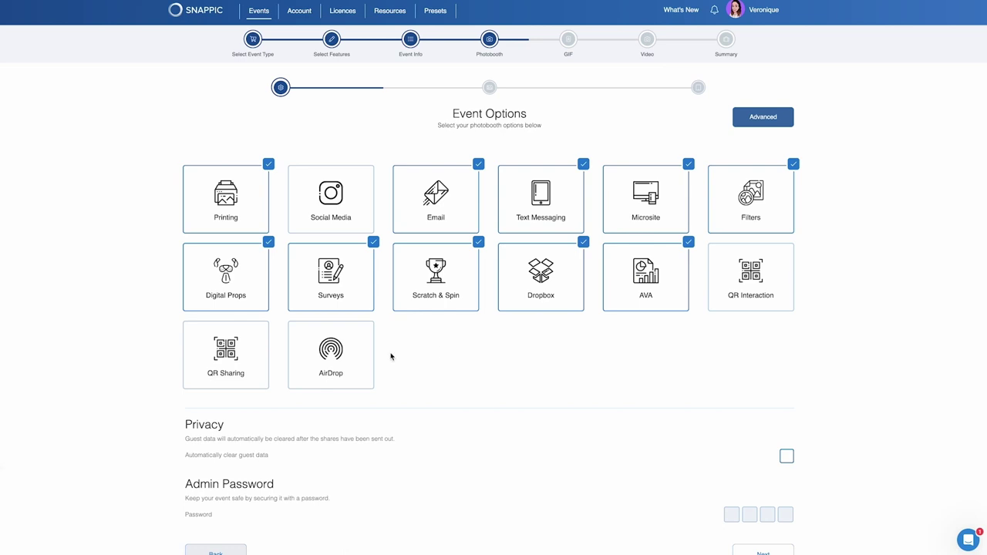
{"action": "left_click", "coordinate": [352, 363]}
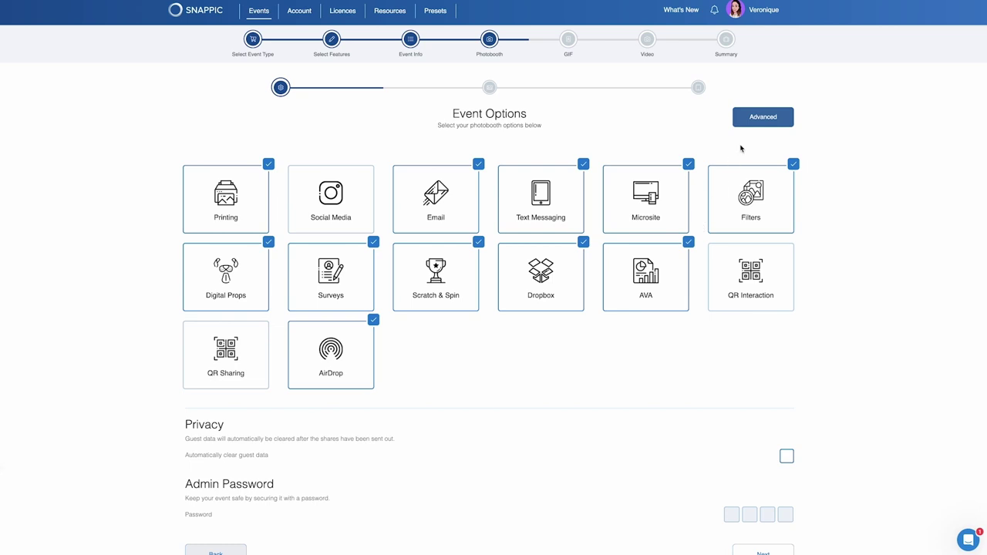
{"action": "left_click", "coordinate": [762, 116]}
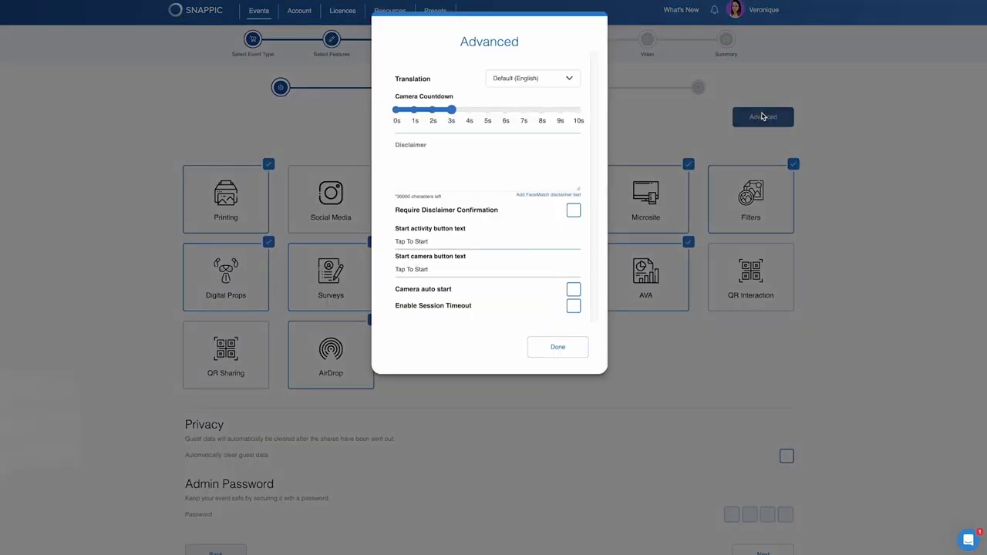
Set the pop-up disclaimer to 'Add yuur pop-up disclaimer text here' and close Advanced settings.
{"action": "left_click", "coordinate": [522, 155]}
{"action": "type", "text": "Add yu"}
{"action": "type", "text": "ur pop-up disclaimer text here"}
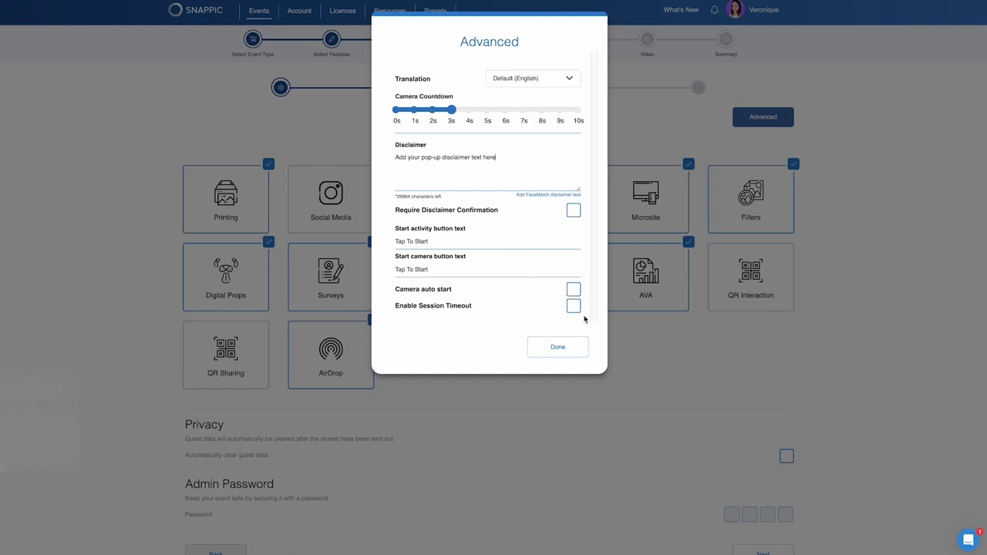
{"action": "left_click", "coordinate": [570, 348]}
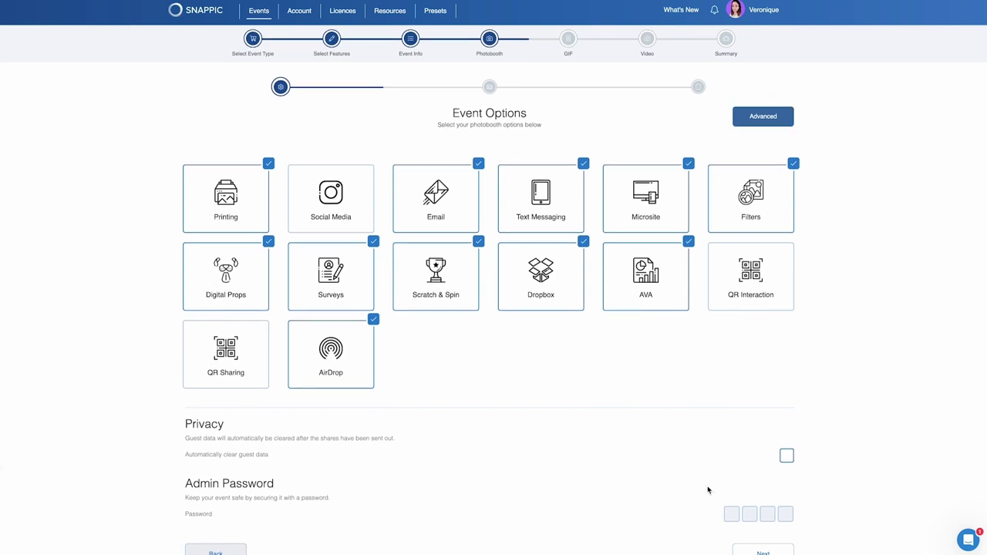
Protect the event with a four-digit admin password and continue to Print Options.
{"action": "scroll", "coordinate": [706, 487], "scroll_direction": "down", "scroll_amount": 1}
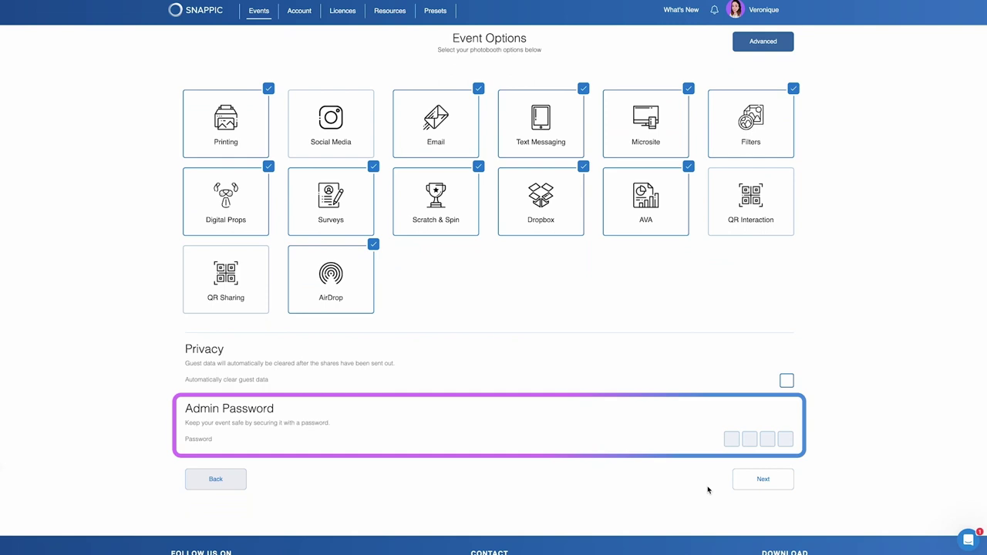
{"action": "scroll", "coordinate": [708, 490], "scroll_direction": "down", "scroll_amount": 1}
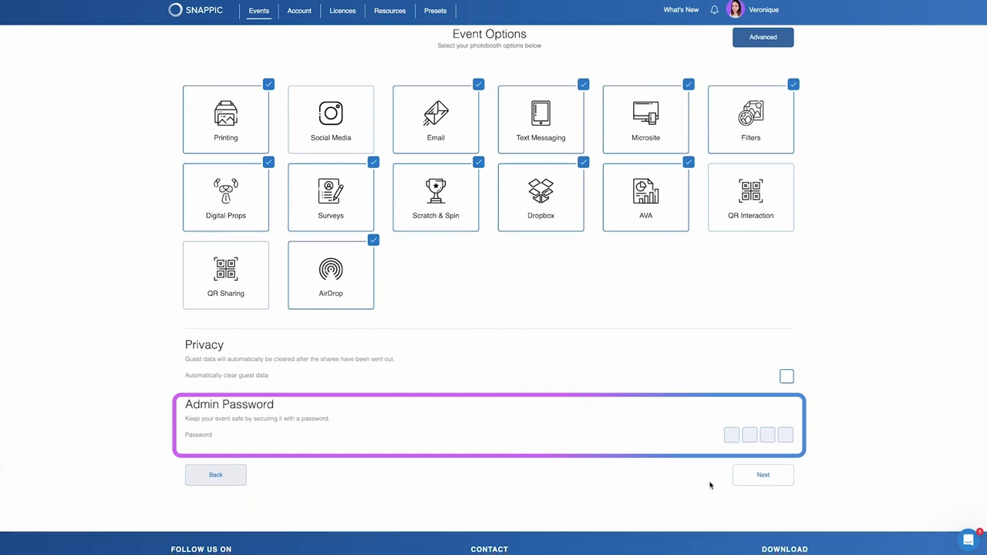
{"action": "left_click", "coordinate": [731, 433]}
{"action": "type", "text": "1234"}
{"action": "left_click", "coordinate": [766, 479]}
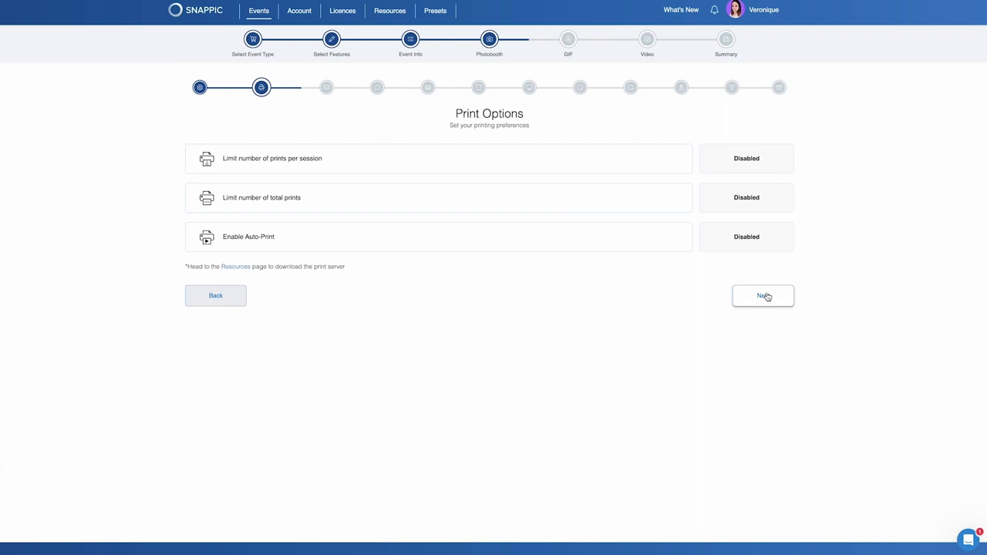
Keep per-session print limits, total print limits and Auto-Print disabled and move on.
{"action": "left_click", "coordinate": [766, 296]}
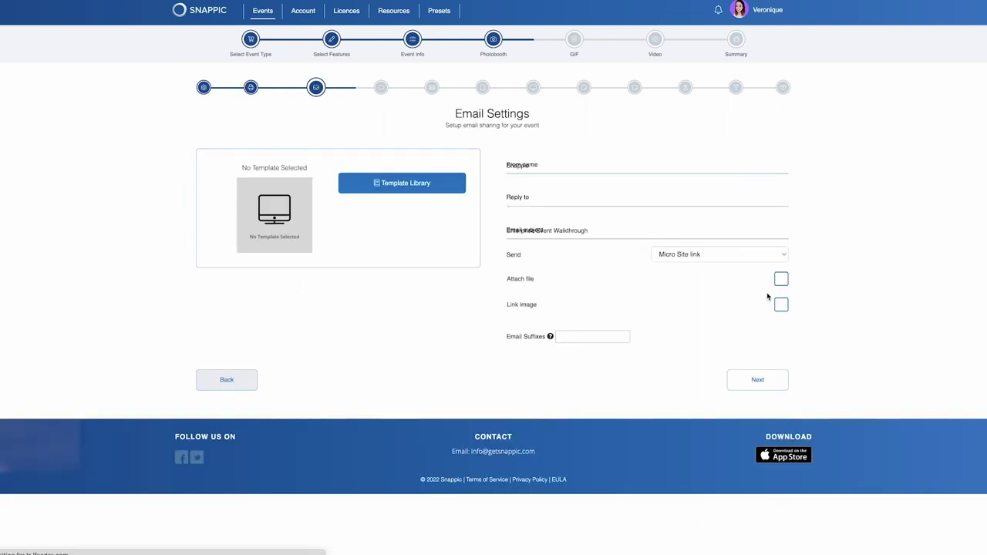
Use the Email One template and replace its SNAPPIC logo with Your.png.
{"action": "left_click", "coordinate": [397, 183]}
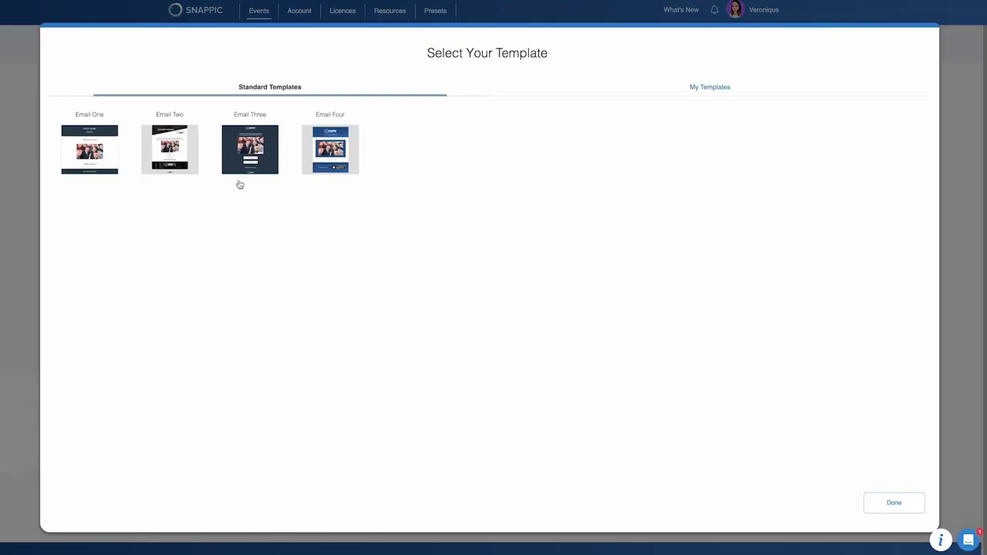
{"action": "left_click", "coordinate": [103, 156]}
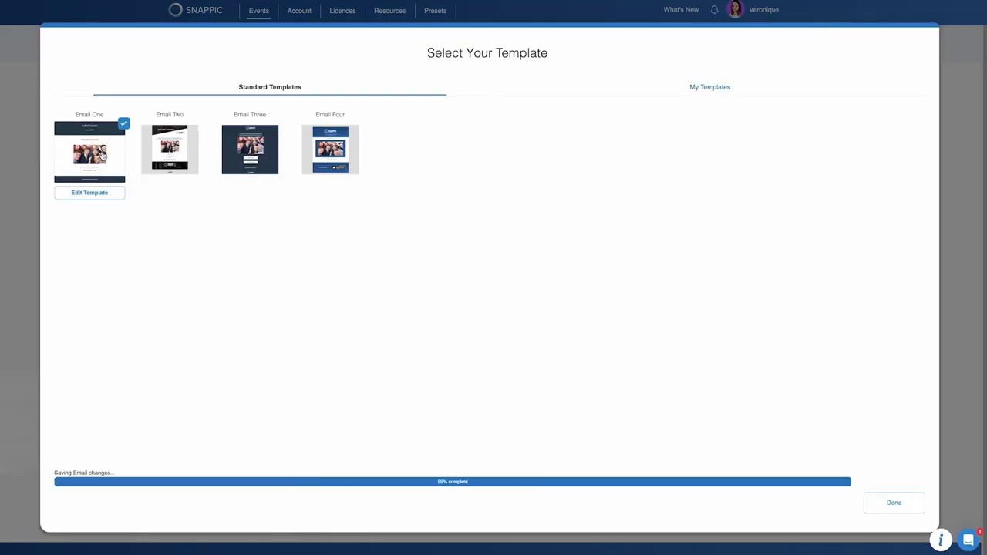
{"action": "left_click", "coordinate": [90, 194]}
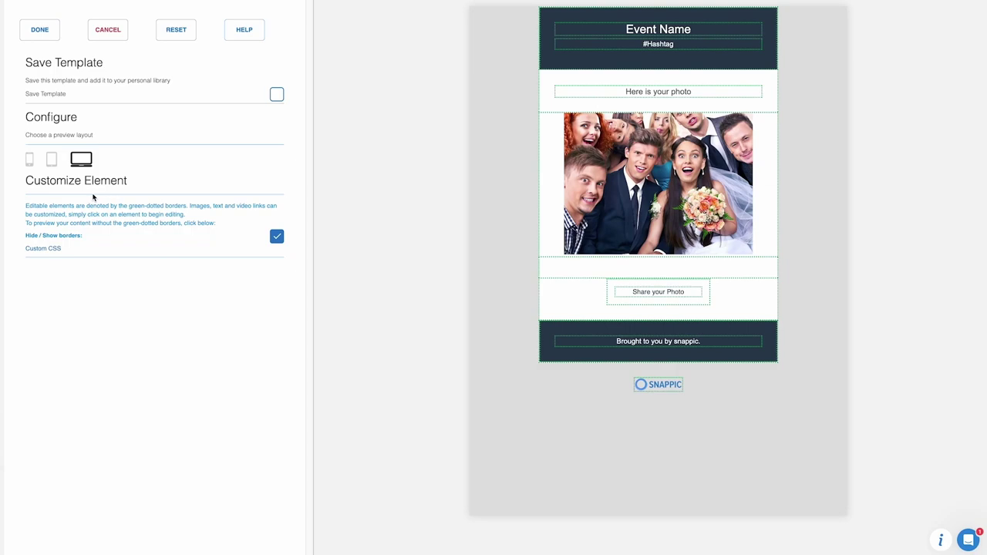
{"action": "left_click", "coordinate": [658, 387]}
{"action": "left_click", "coordinate": [216, 415]}
{"action": "left_click", "coordinate": [392, 321]}
{"action": "left_click", "coordinate": [673, 368]}
Replace the footer brand name with the host's name as a link and save the template.
{"action": "left_click", "coordinate": [663, 343]}
{"action": "left_click", "coordinate": [98, 356]}
{"action": "key", "text": "BackSpace"}
{"action": "key", "text": "BackSpace"}
{"action": "key", "text": "BackSpace"}
{"action": "key", "text": "BackSpace"}
{"action": "key", "text": "BackSpace"}
{"action": "key", "text": "BackSpace"}
{"action": "key", "text": "BackSpace"}
{"action": "type", "text": "Veronique."}
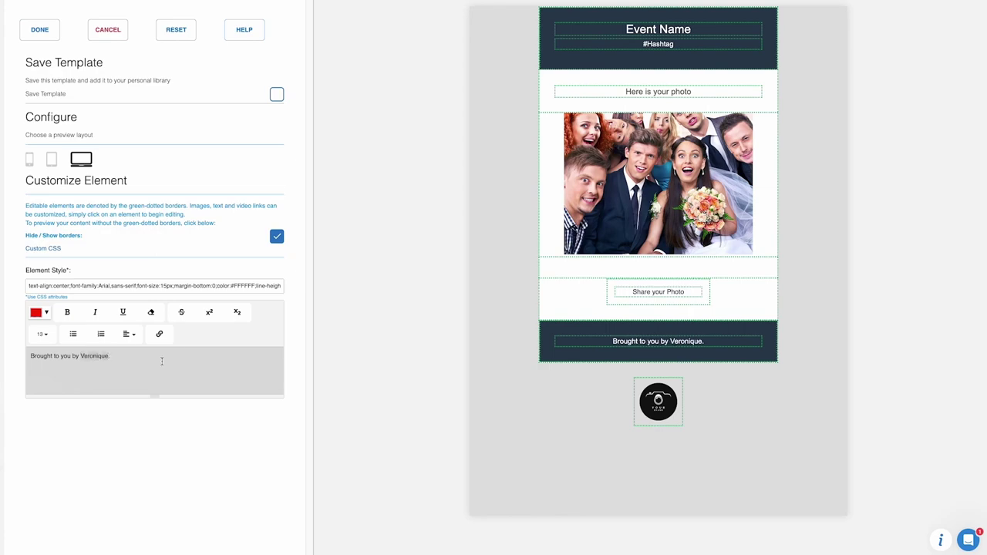
{"action": "left_click", "coordinate": [159, 333]}
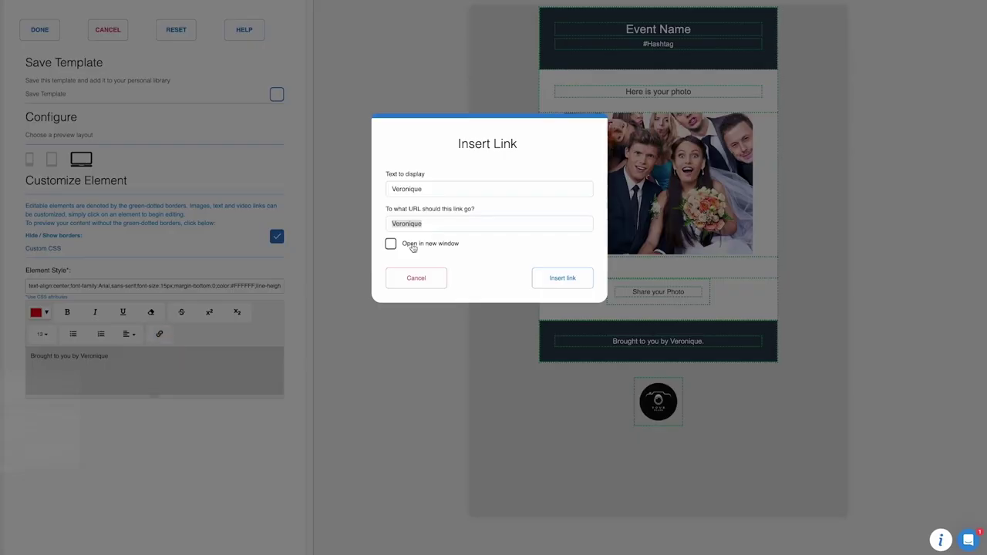
{"action": "left_click", "coordinate": [553, 279]}
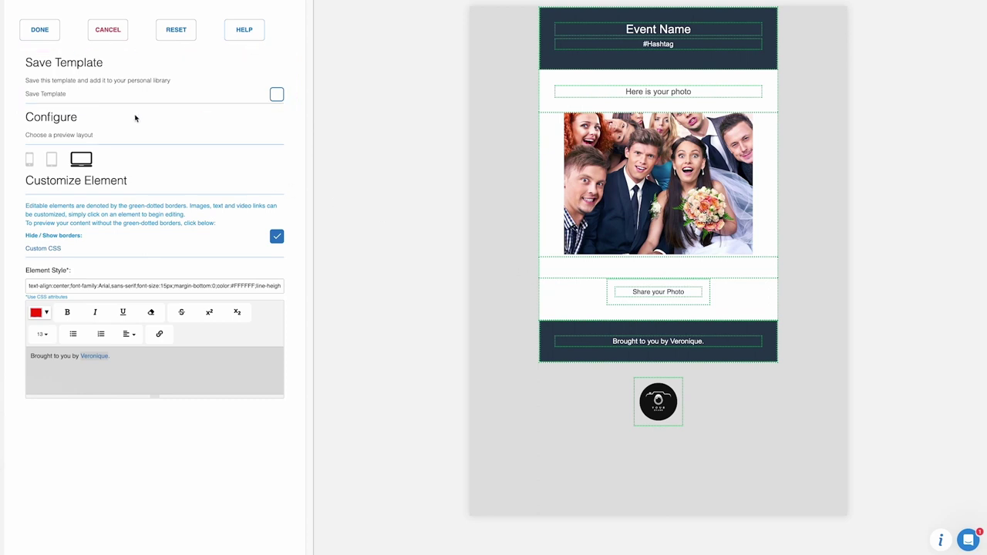
{"action": "left_click", "coordinate": [44, 37]}
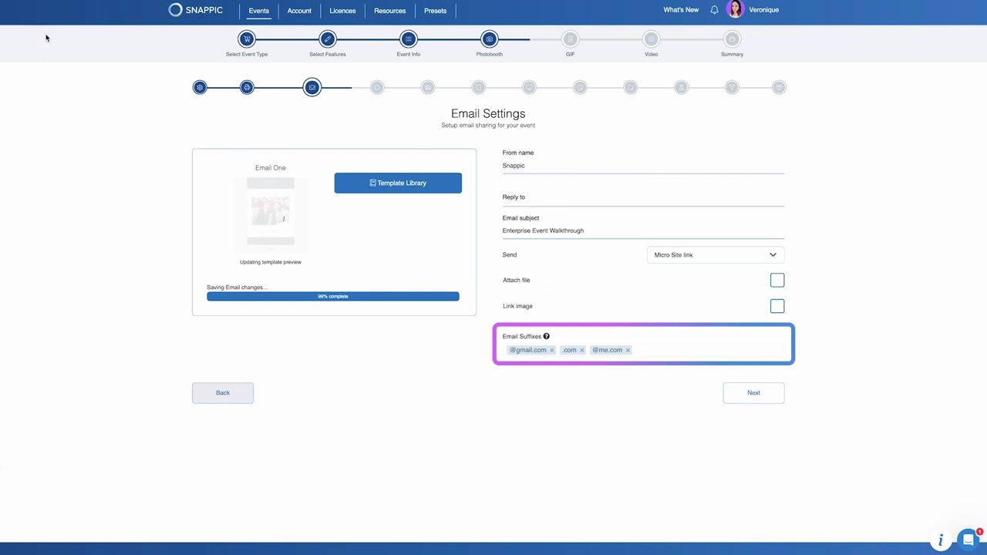
Turn on Attach file and Link image for the email, then review the Text Messaging settings.
{"action": "left_click", "coordinate": [776, 279]}
{"action": "left_click", "coordinate": [776, 306]}
{"action": "left_click", "coordinate": [766, 395]}
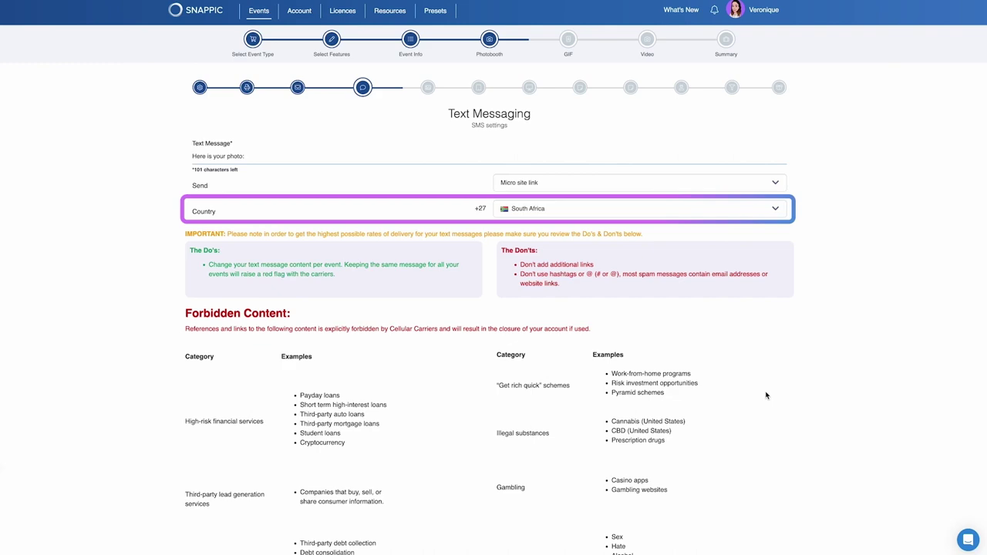
{"action": "scroll", "coordinate": [765, 396], "scroll_direction": "down", "scroll_amount": 2}
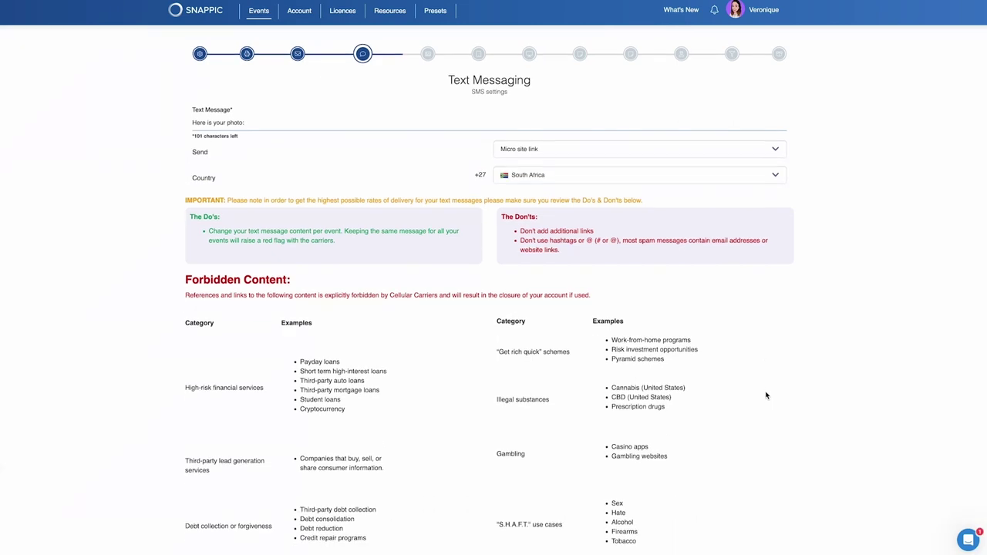
{"action": "scroll", "coordinate": [765, 396], "scroll_direction": "down", "scroll_amount": 2}
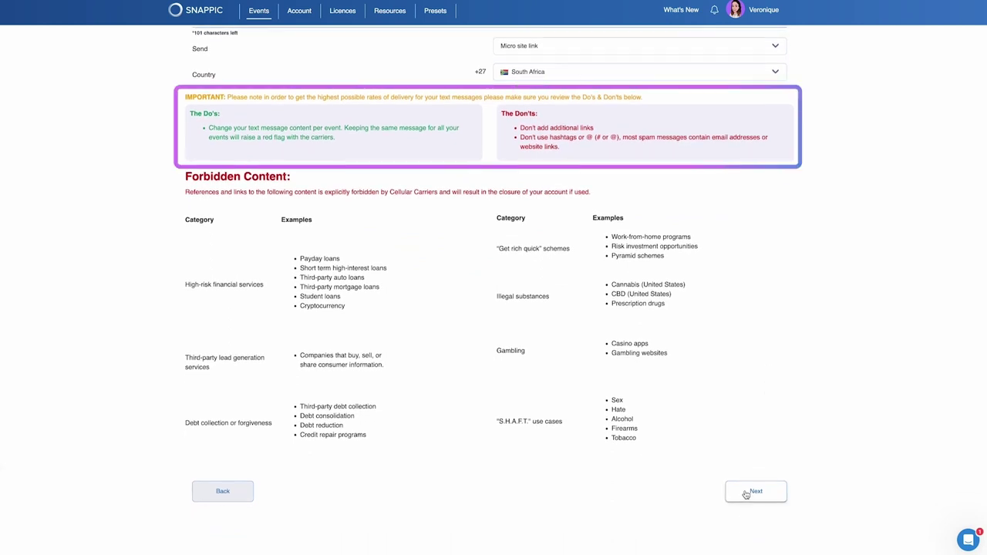
Advance to the Photo Template Chooser, discard a new template, and browse the Template Library.
{"action": "left_click", "coordinate": [745, 494]}
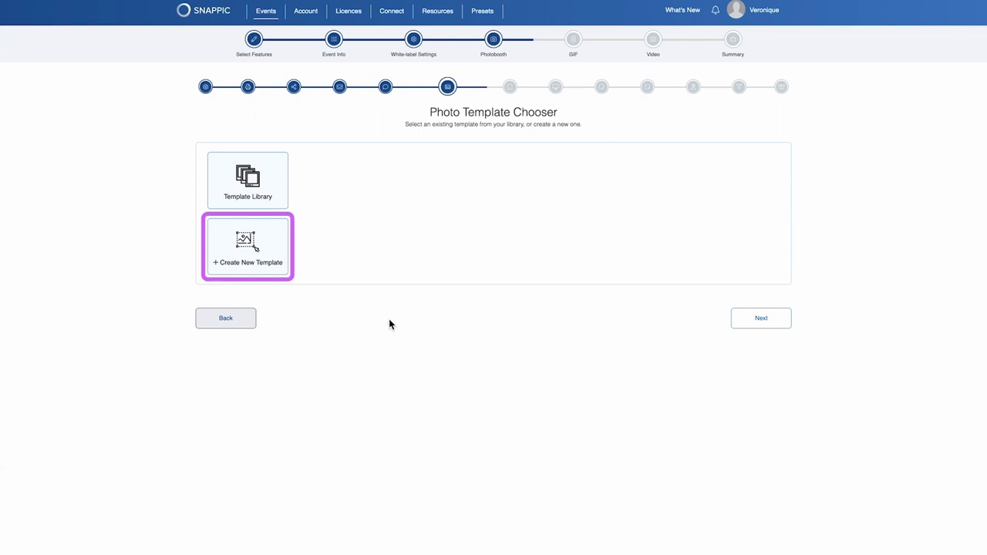
{"action": "left_click", "coordinate": [275, 257]}
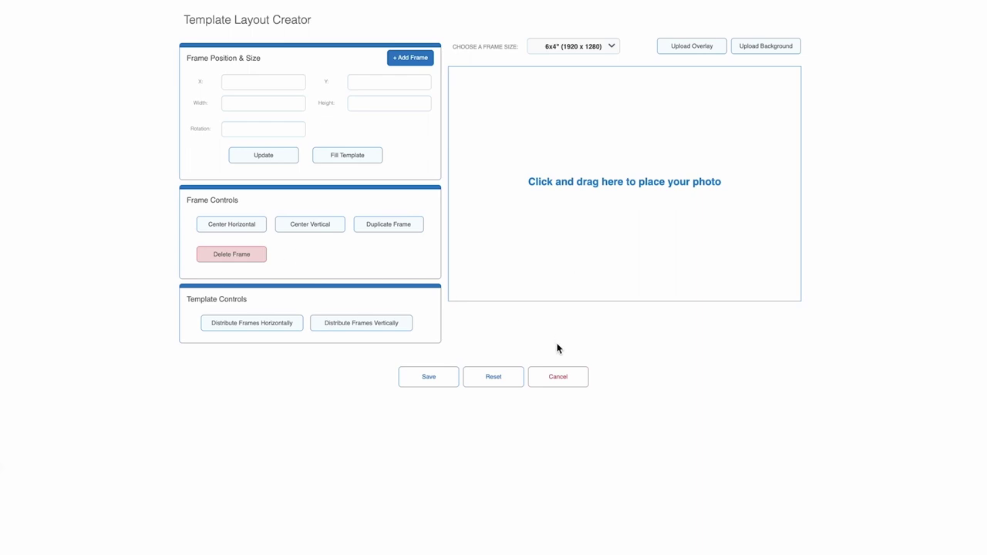
{"action": "left_click", "coordinate": [562, 378]}
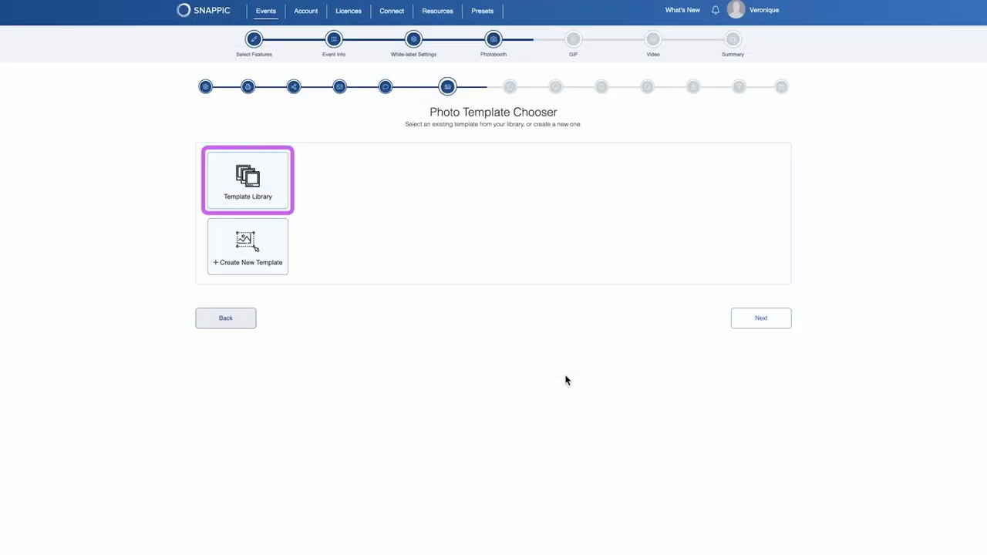
{"action": "left_click", "coordinate": [273, 203]}
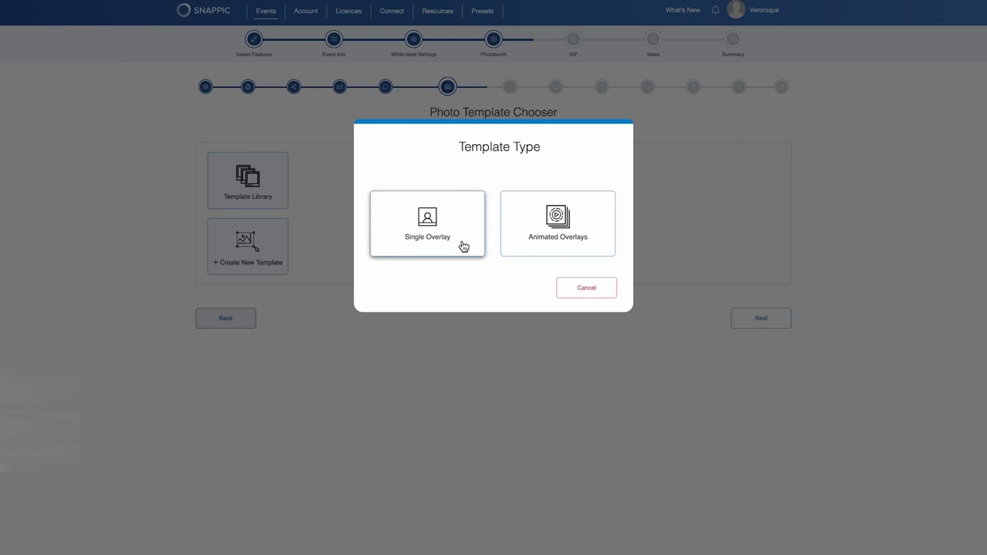
Add a Single Overlay template with overlay preview on and individual photos saved Unprocessed.
{"action": "left_click", "coordinate": [463, 246]}
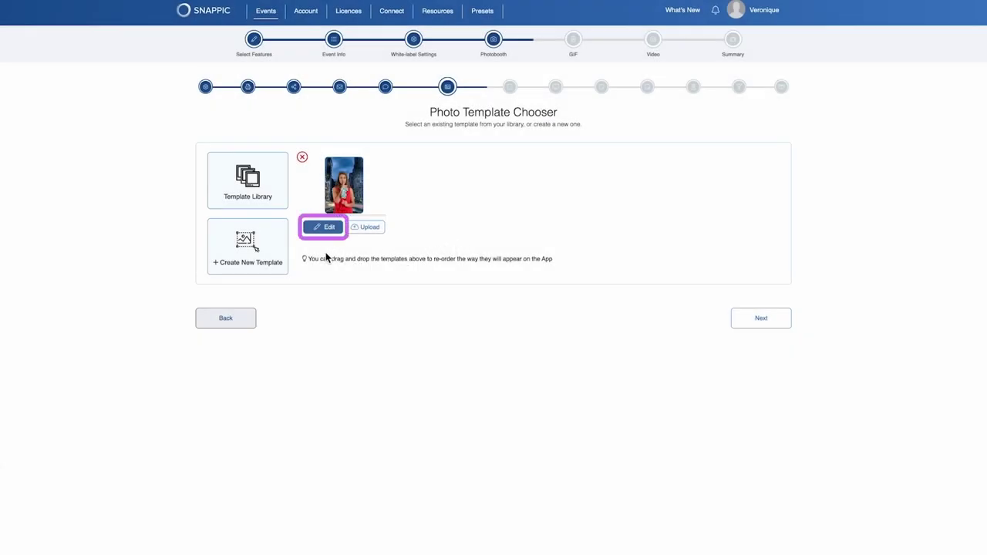
{"action": "left_click", "coordinate": [321, 229]}
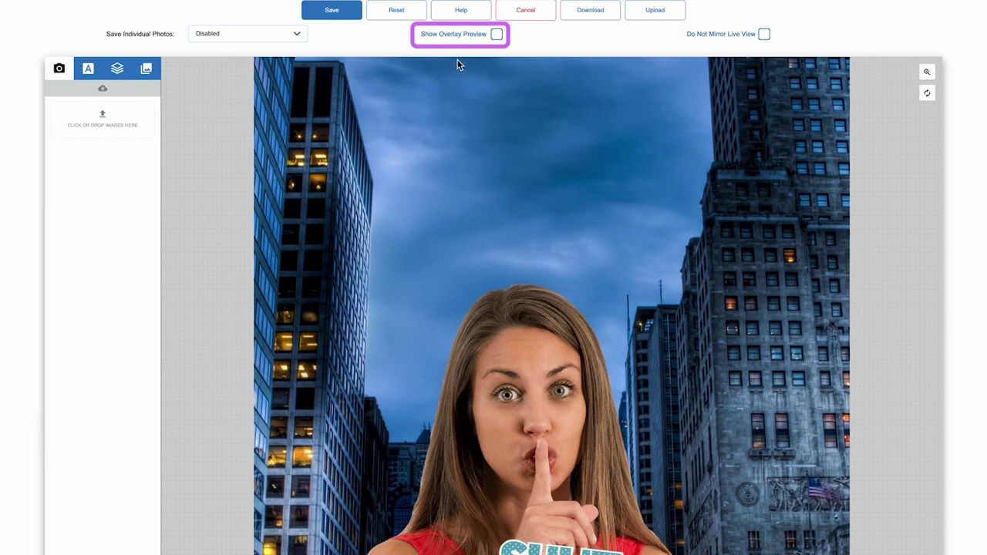
{"action": "left_click", "coordinate": [498, 37]}
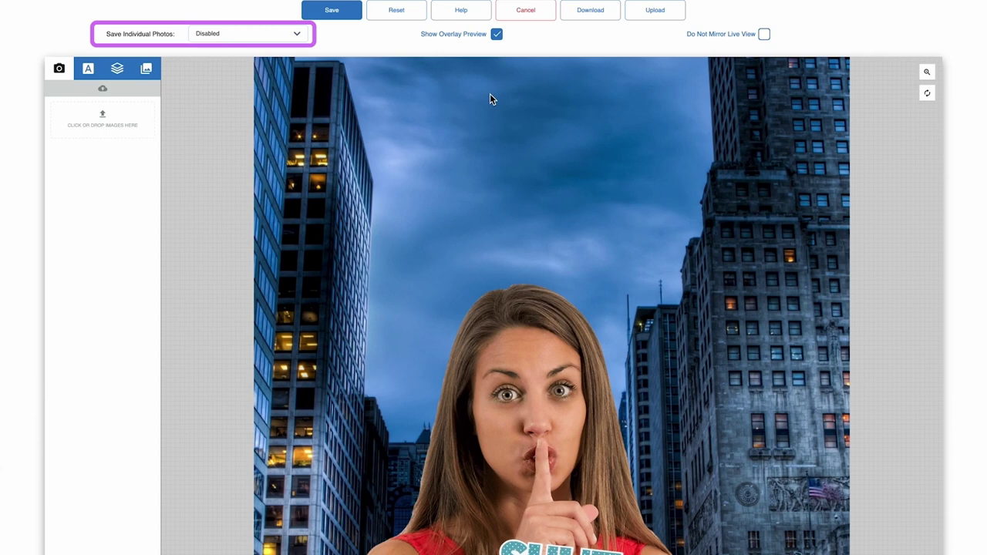
{"action": "left_click", "coordinate": [297, 35]}
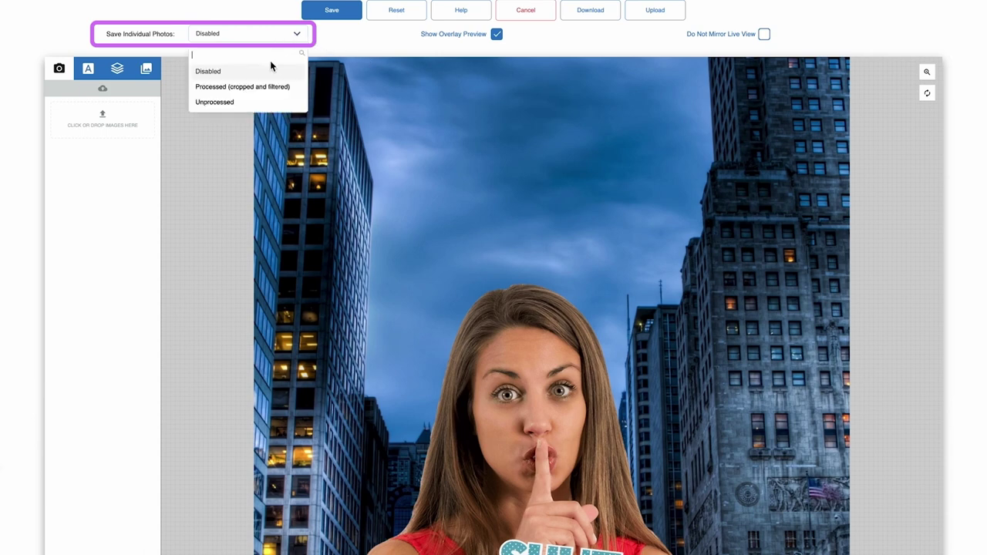
{"action": "left_click", "coordinate": [259, 105]}
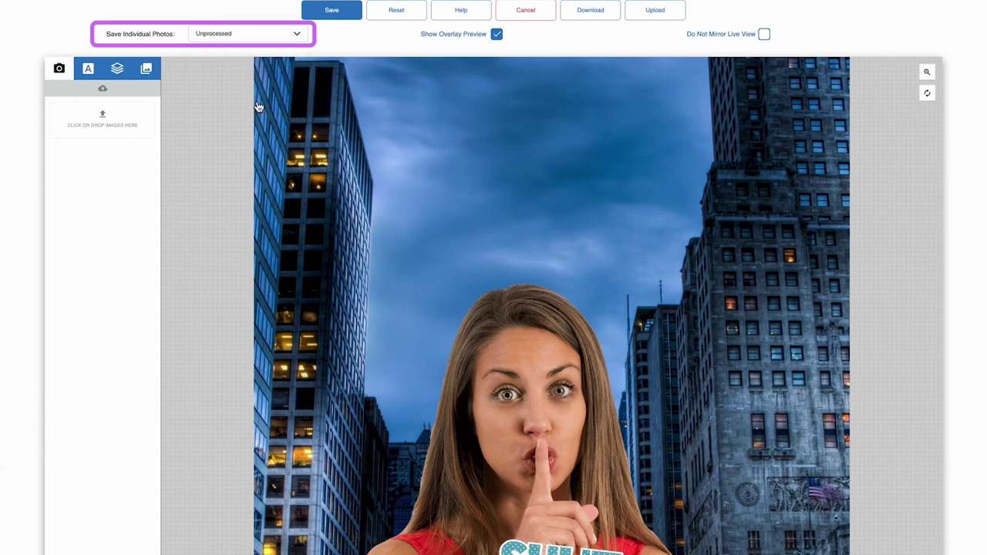
{"action": "left_click", "coordinate": [331, 11]}
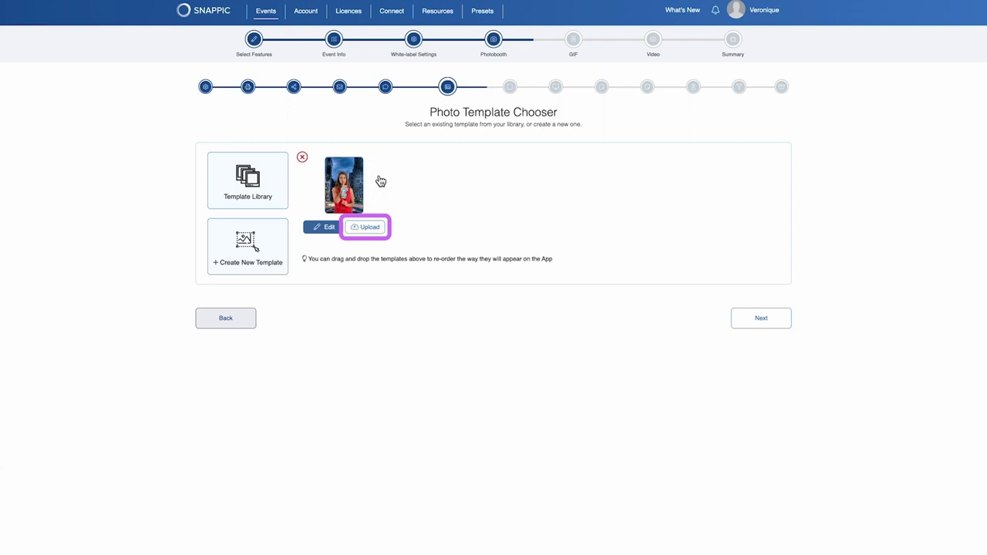
Upload Snappic_Template.png as the photo template's overlay image.
{"action": "left_click", "coordinate": [369, 228]}
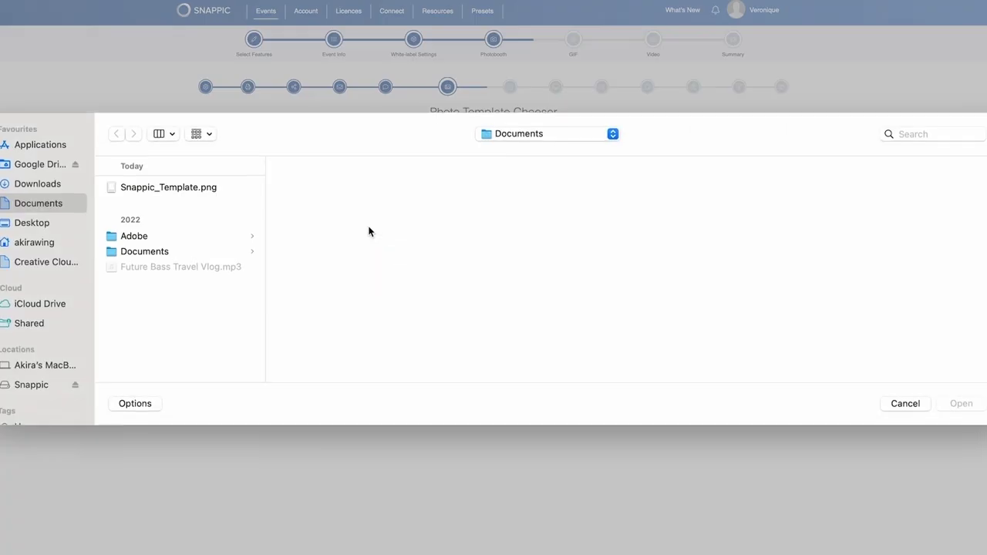
{"action": "left_click", "coordinate": [210, 193]}
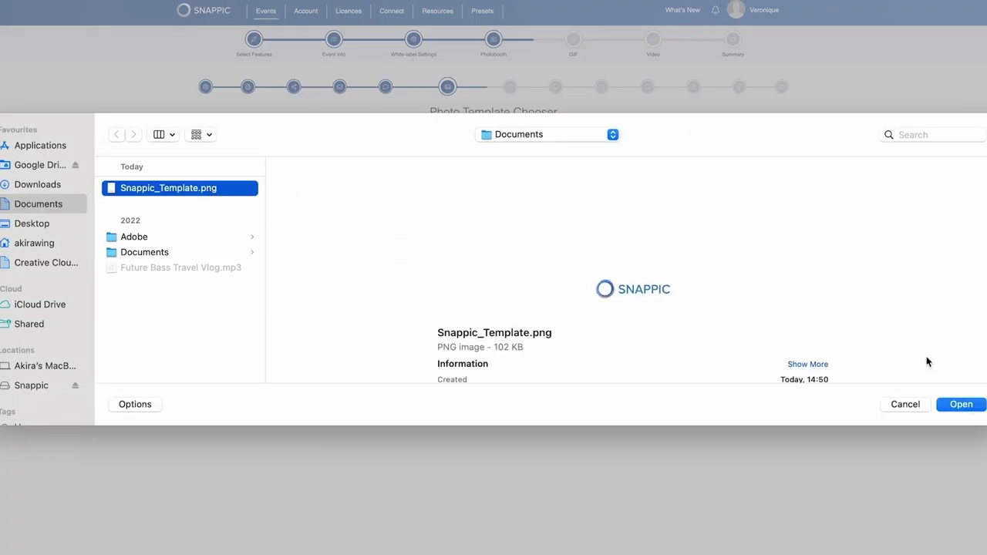
{"action": "left_click", "coordinate": [968, 407]}
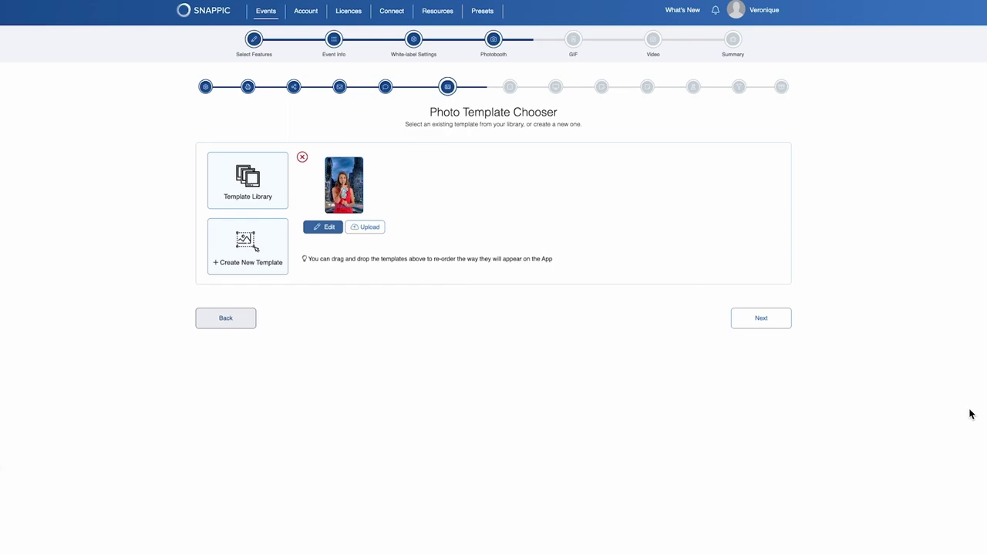
Add another template from the Template Library and continue to App Experience.
{"action": "left_click", "coordinate": [264, 193]}
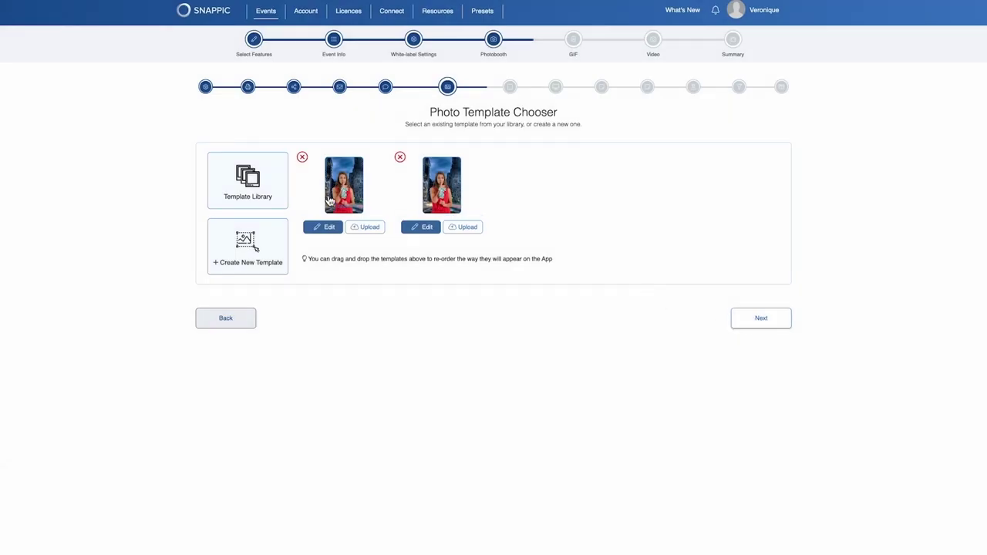
{"action": "left_click", "coordinate": [224, 199]}
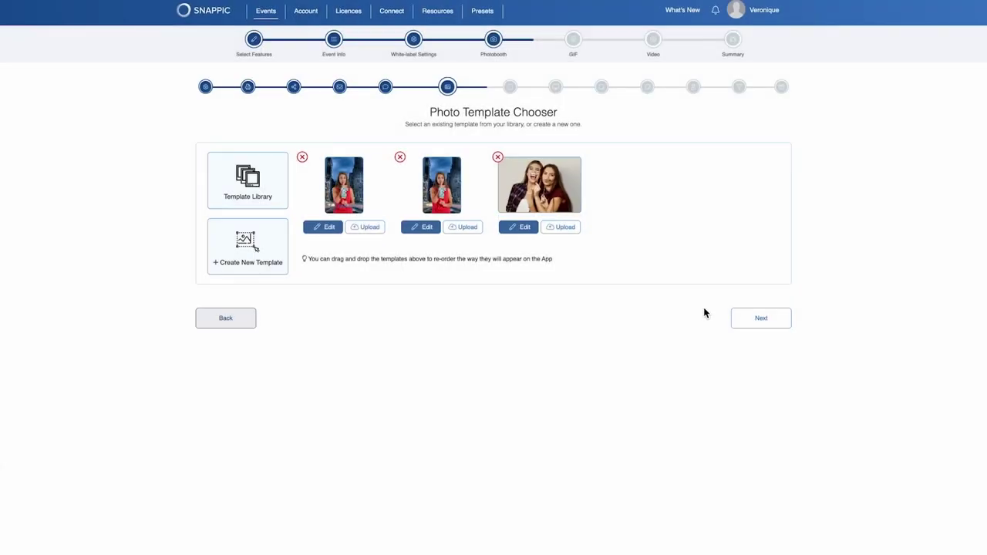
{"action": "left_click", "coordinate": [747, 320]}
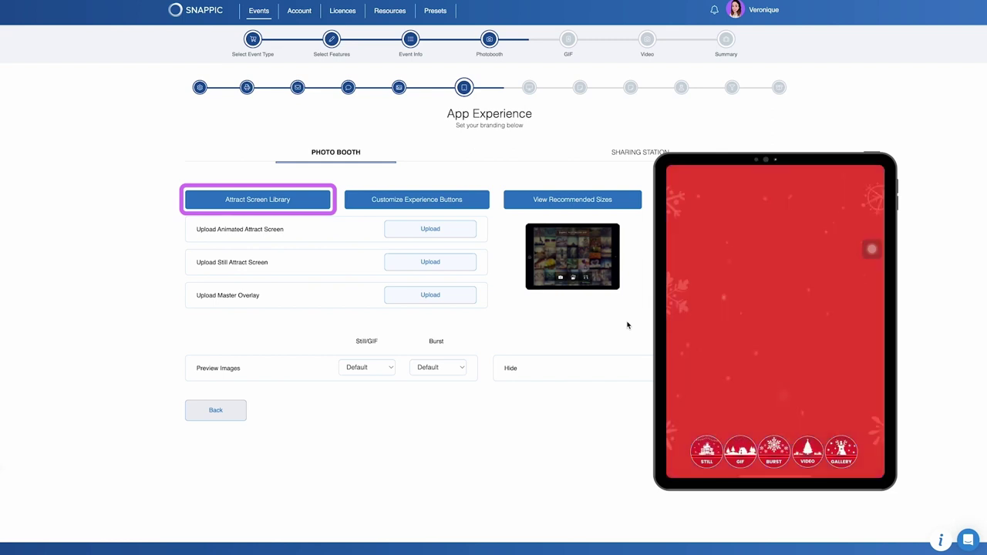
Use the third Plain gradient background from the library as the attract screen.
{"action": "left_click", "coordinate": [304, 205]}
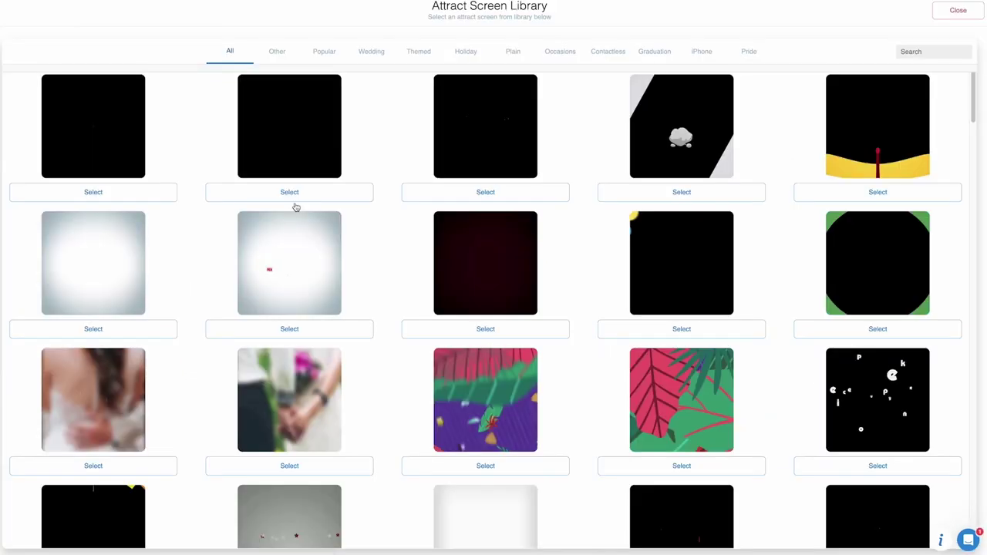
{"action": "left_click", "coordinate": [514, 51]}
{"action": "left_click", "coordinate": [489, 192]}
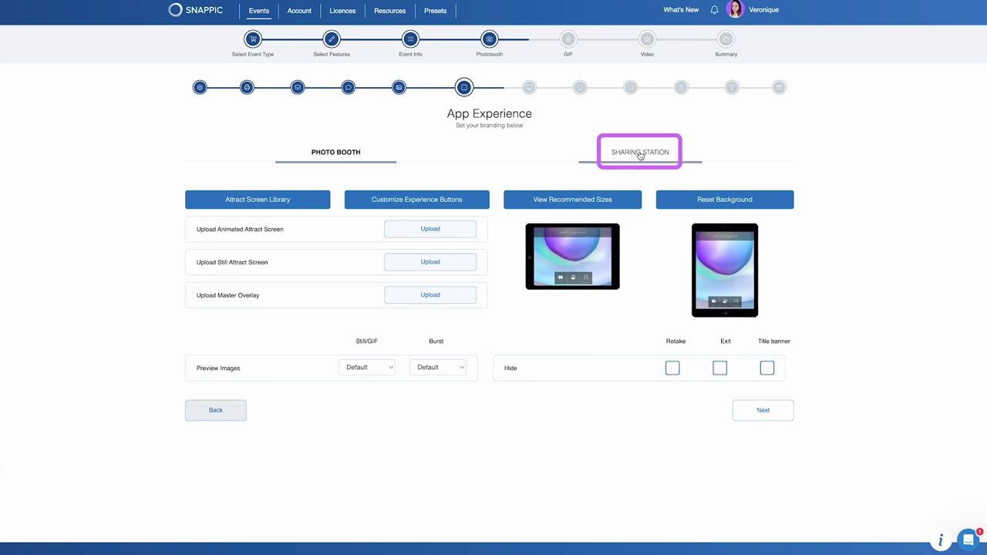
Review the Sharing Station settings and continue to the Microsite step.
{"action": "left_click", "coordinate": [642, 151]}
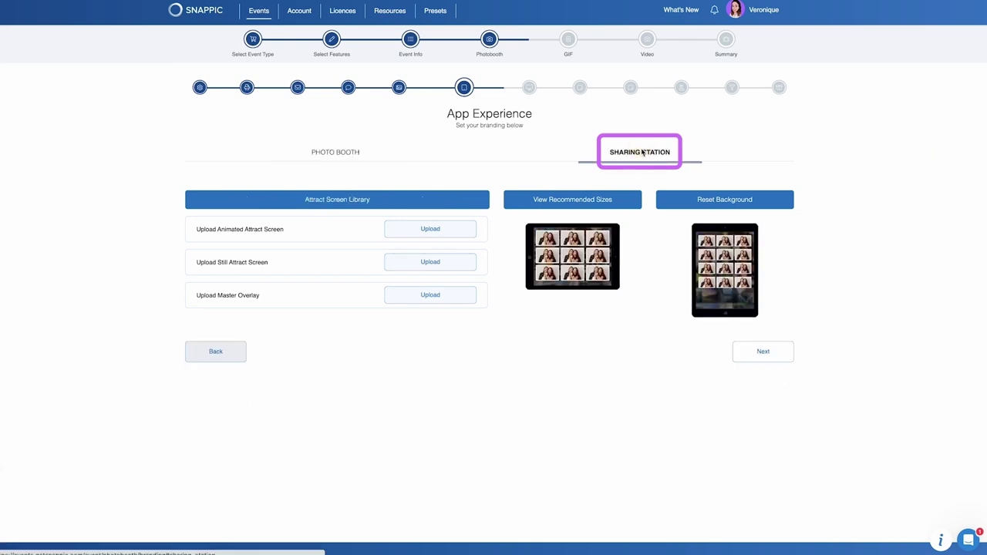
{"action": "left_click", "coordinate": [761, 353]}
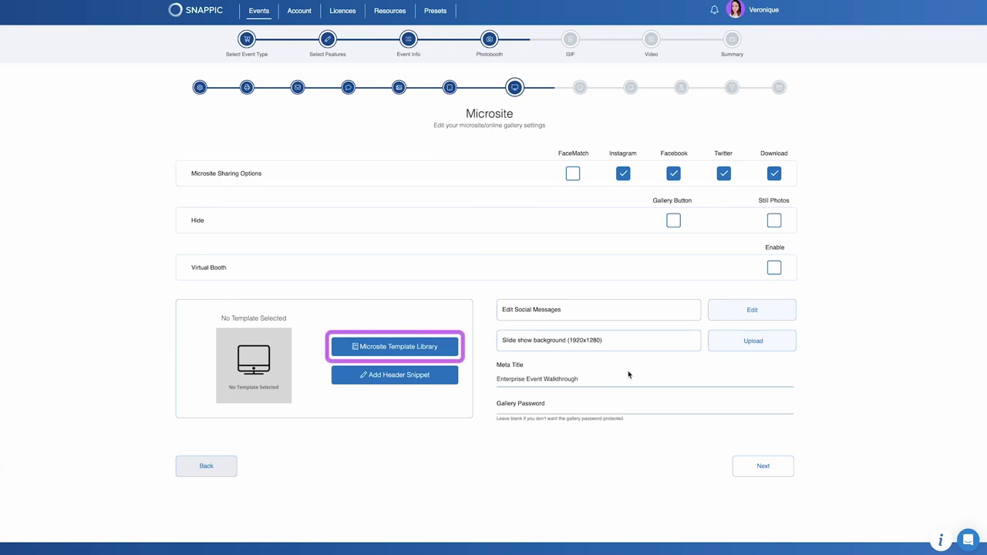
Open the Microsite Template Library.
{"action": "left_click", "coordinate": [391, 348]}
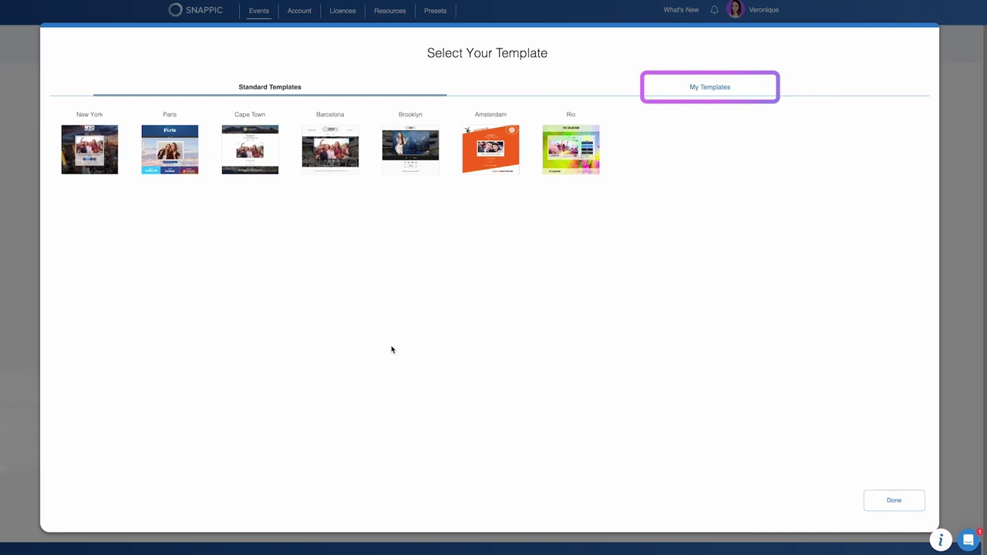
Choose the New York microsite template and open it for editing.
{"action": "left_click", "coordinate": [82, 154]}
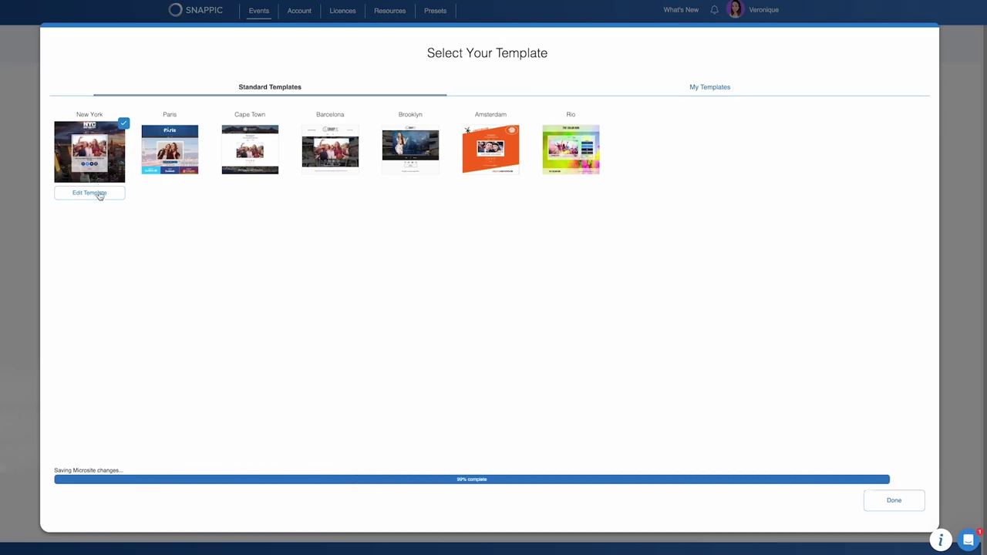
{"action": "left_click", "coordinate": [98, 195]}
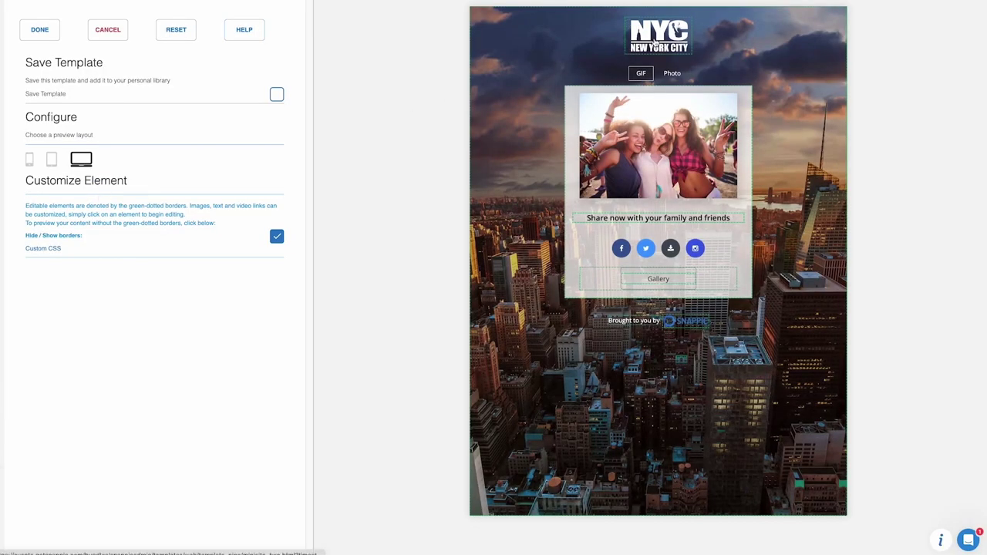
Replace the microsite's main header logo with Your.png.
{"action": "left_click", "coordinate": [656, 42]}
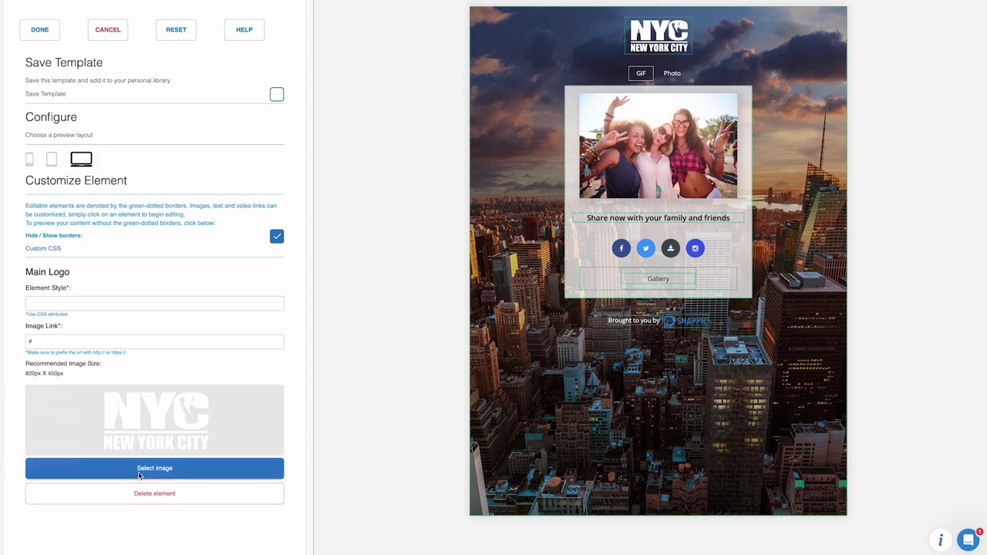
{"action": "left_click", "coordinate": [140, 472]}
{"action": "left_click", "coordinate": [395, 331]}
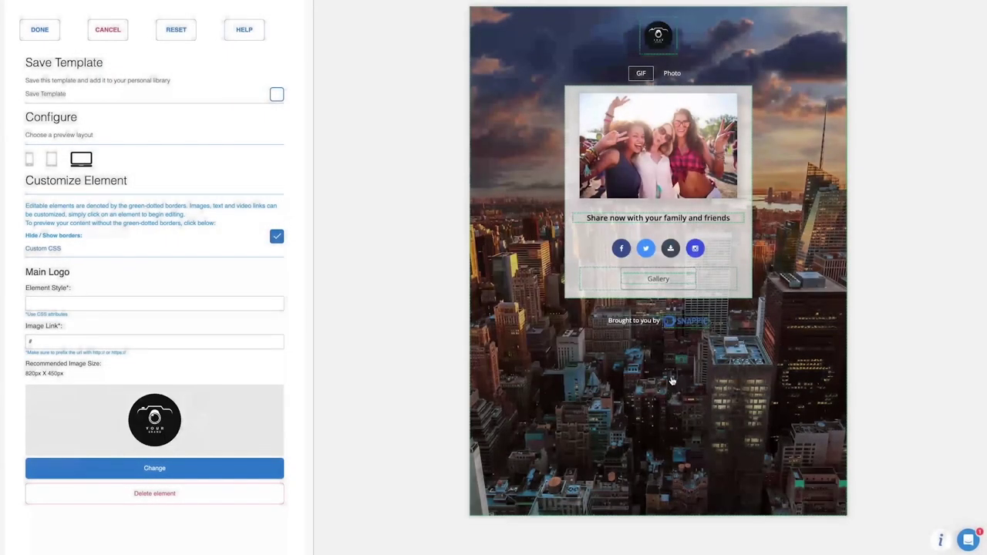
Replace the footer logo with Your.png as well.
{"action": "left_click", "coordinate": [688, 322]}
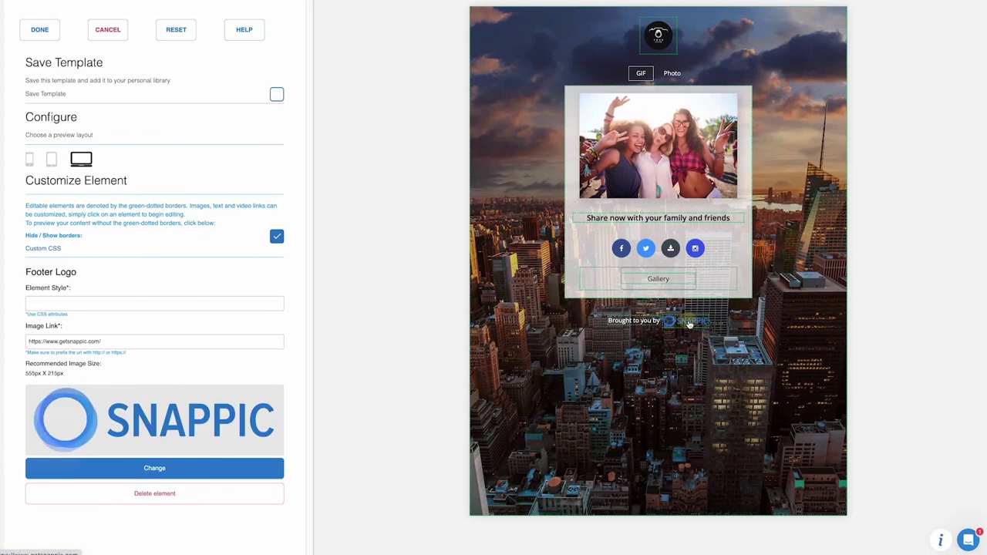
{"action": "left_click", "coordinate": [214, 468]}
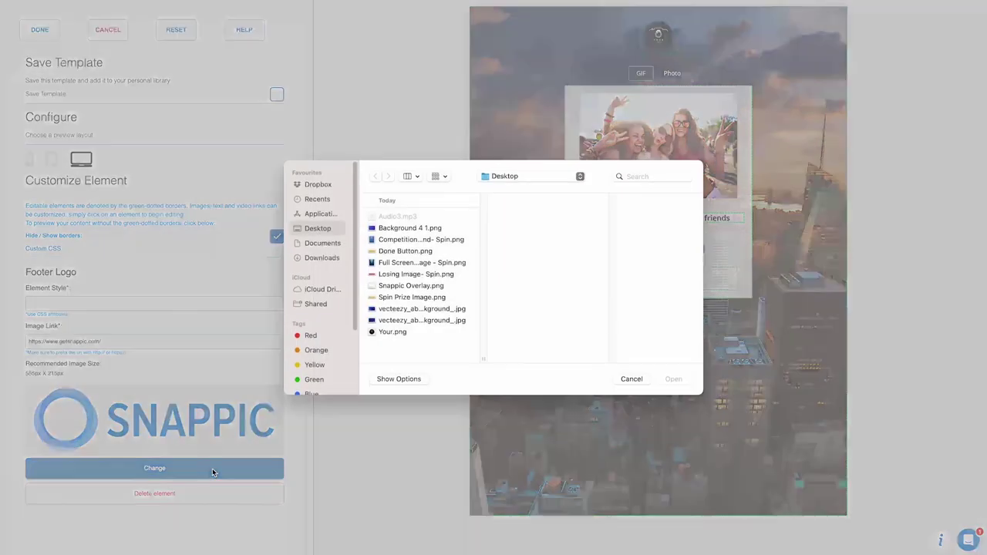
{"action": "left_click", "coordinate": [397, 333]}
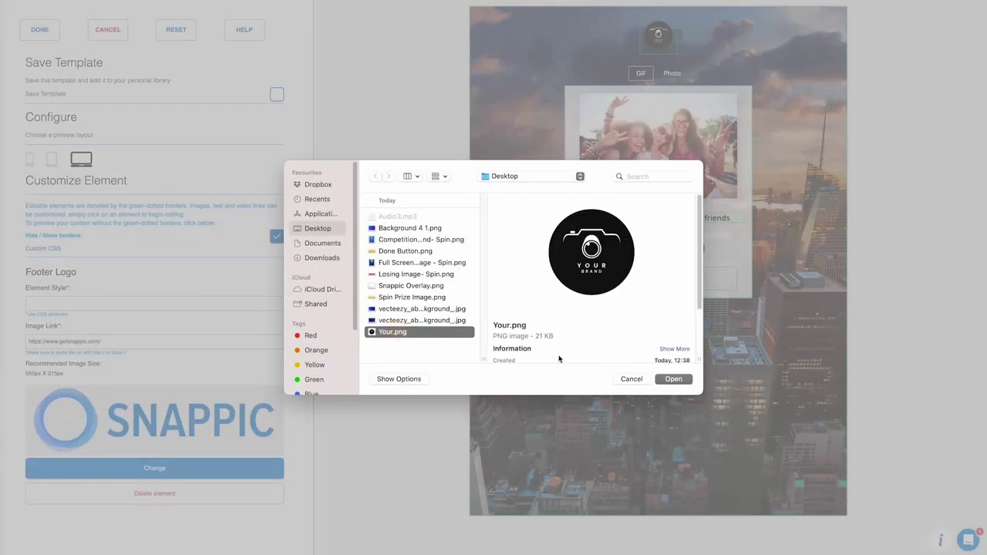
{"action": "left_click", "coordinate": [663, 379]}
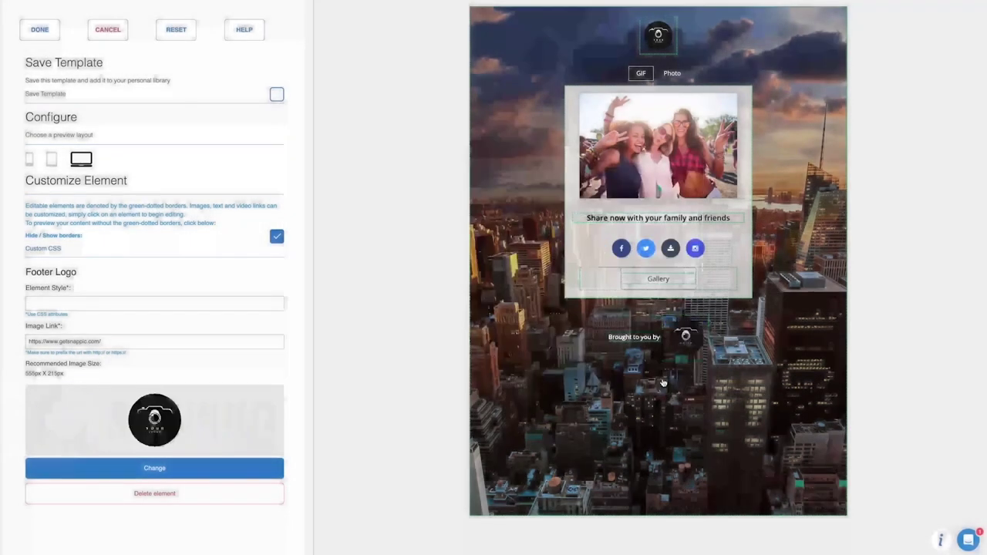
{"action": "left_click", "coordinate": [635, 339]}
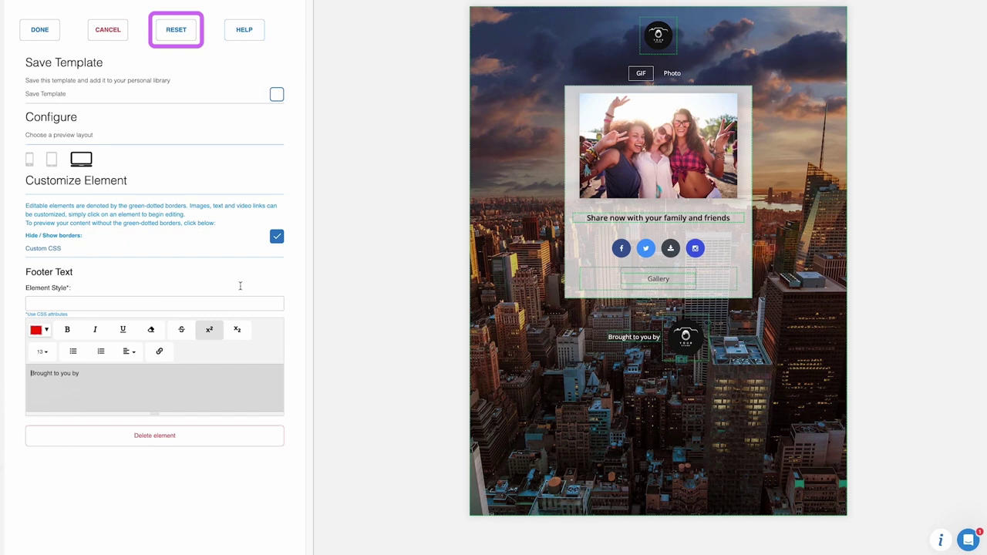
Save the microsite, then title the survey 'Additional info captured here' with description 'Rating and any other personal info'.
{"action": "left_click", "coordinate": [42, 30]}
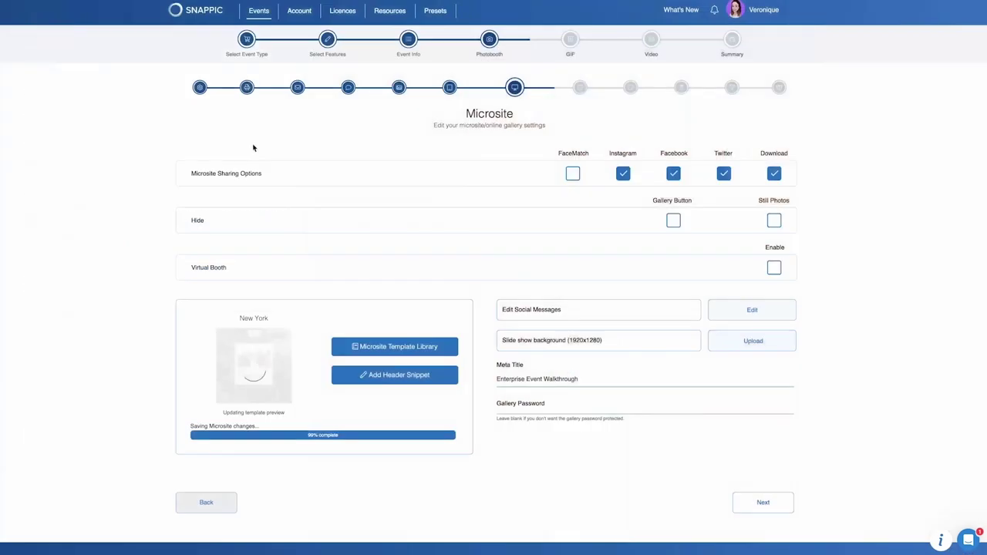
{"action": "left_click", "coordinate": [759, 502]}
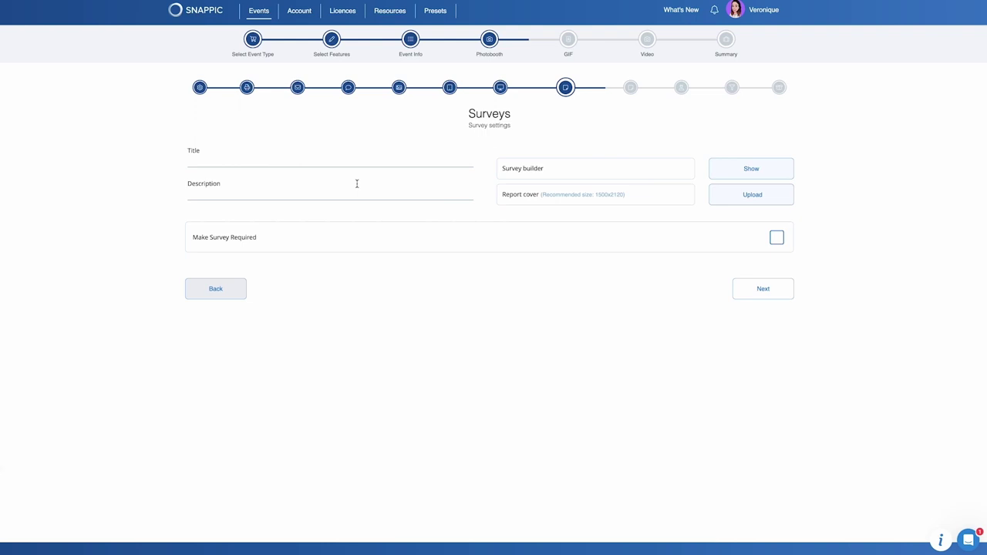
{"action": "left_click", "coordinate": [321, 160]}
{"action": "type", "text": "Additional info captured here"}
{"action": "left_click", "coordinate": [283, 192]}
{"action": "type", "text": "Rating "}
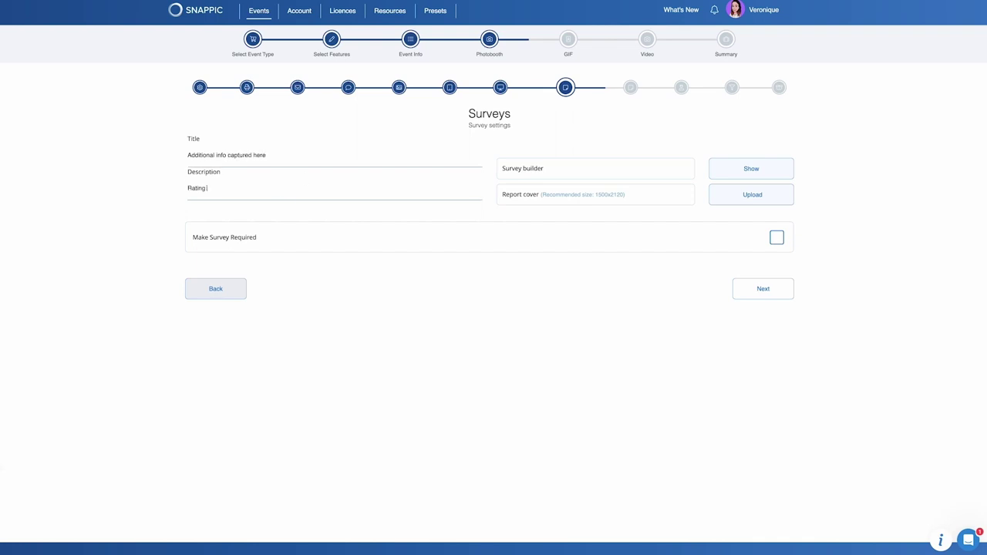
{"action": "type", "text": "and any other personal info"}
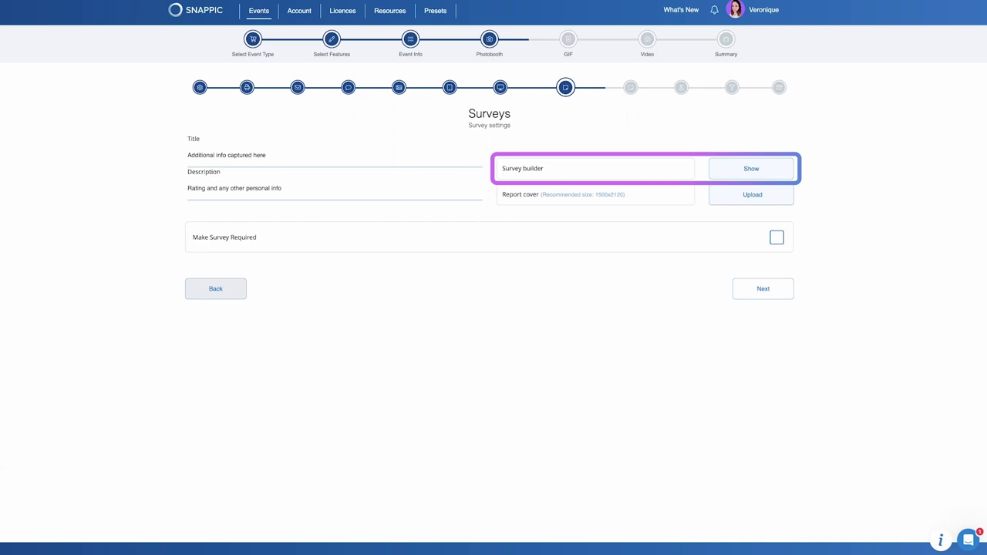
{"action": "left_click", "coordinate": [723, 169]}
Create a 'Rating' section with the star question 'Please rate your experience at this booth'.
{"action": "left_click", "coordinate": [413, 130]}
{"action": "type", "text": "Rating"}
{"action": "left_click_drag", "start_coordinate": [37, 121], "coordinate": [641, 147]}
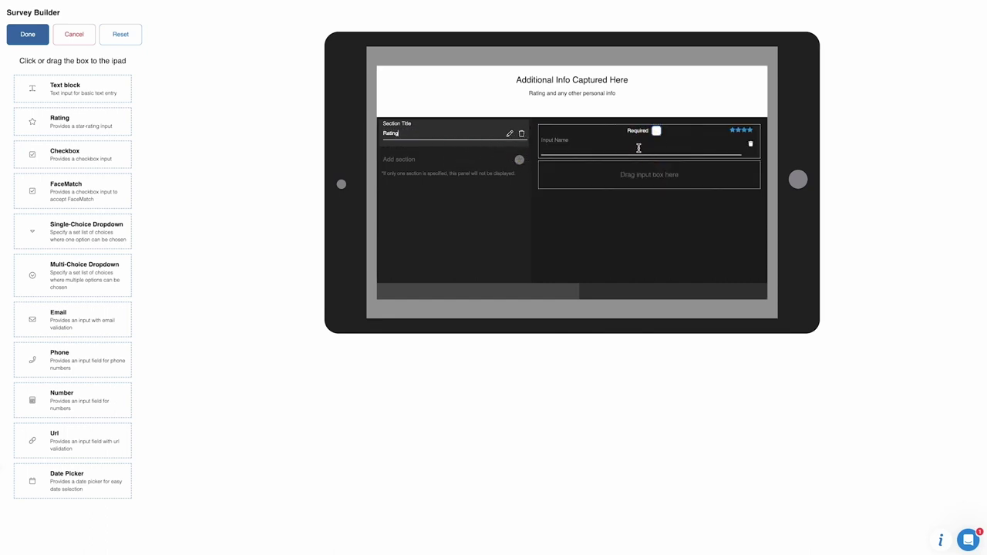
{"action": "left_click", "coordinate": [616, 147]}
{"action": "type", "text": "Please rate your experience at this booth"}
Add a 'Personal Info' section with 'When is your birthday?', phone and email questions.
{"action": "left_click", "coordinate": [519, 160]}
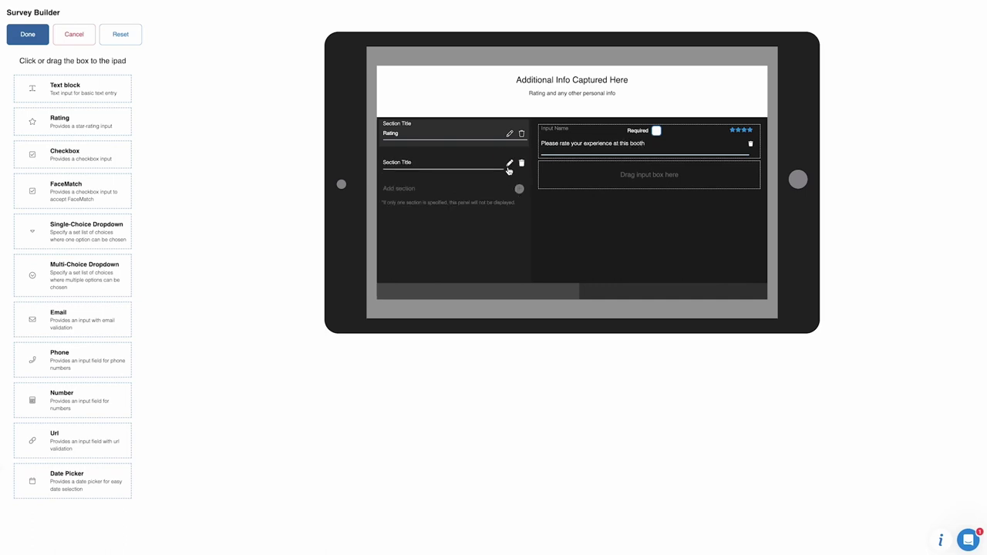
{"action": "left_click", "coordinate": [458, 164]}
{"action": "type", "text": "Personal Info"}
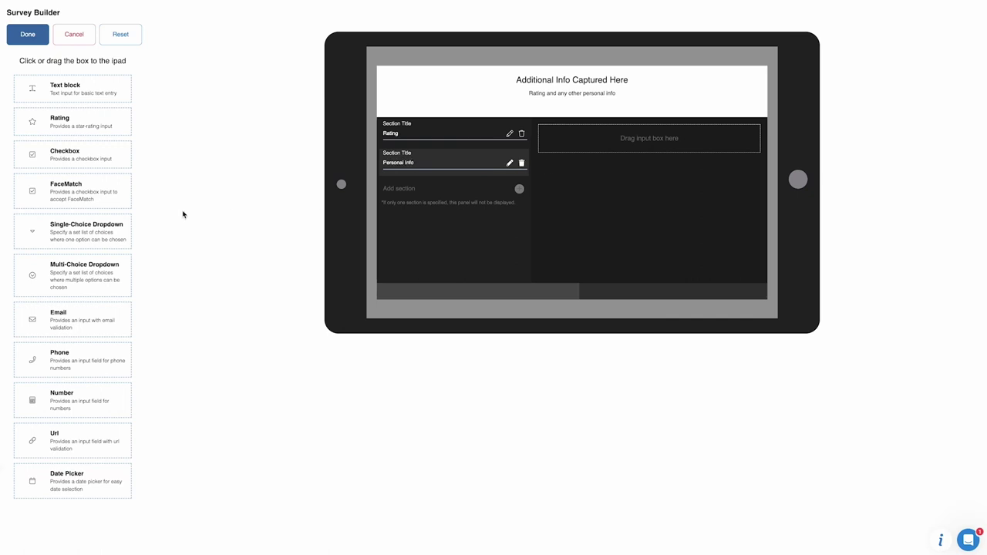
{"action": "left_click_drag", "start_coordinate": [83, 474], "coordinate": [652, 137]}
{"action": "left_click", "coordinate": [591, 146]}
{"action": "type", "text": "When is your birthday?"}
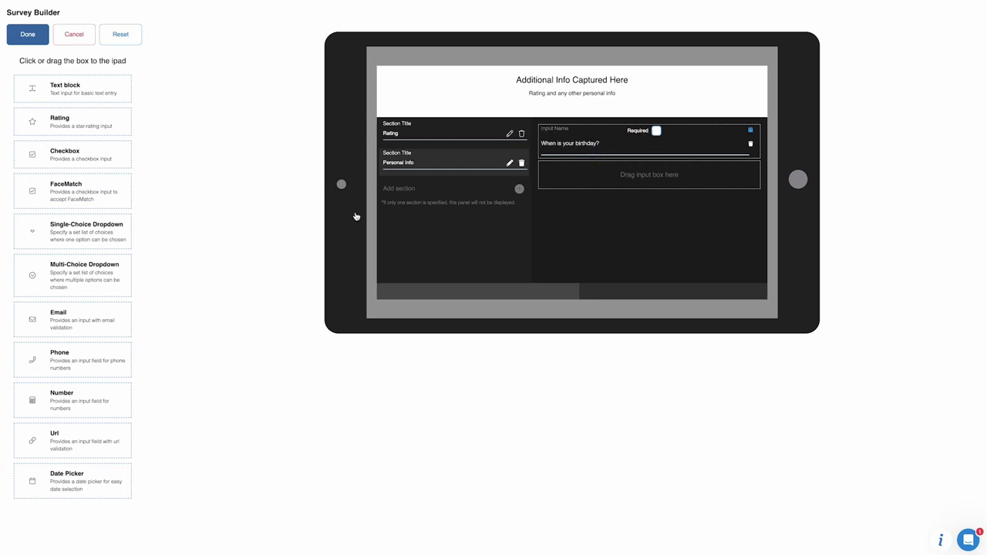
{"action": "left_click_drag", "start_coordinate": [84, 360], "coordinate": [575, 171]}
{"action": "left_click_drag", "start_coordinate": [75, 319], "coordinate": [696, 202]}
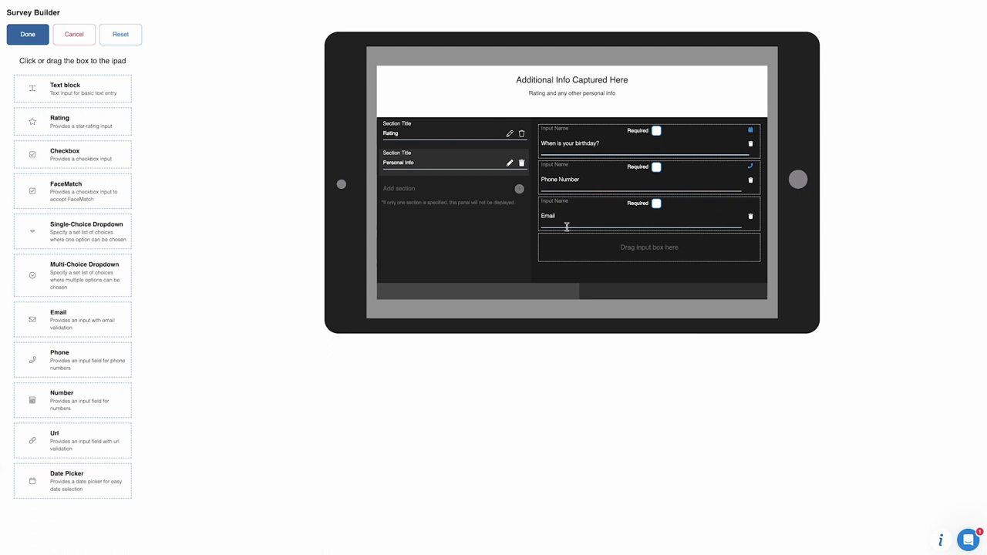
{"action": "left_click", "coordinate": [22, 40]}
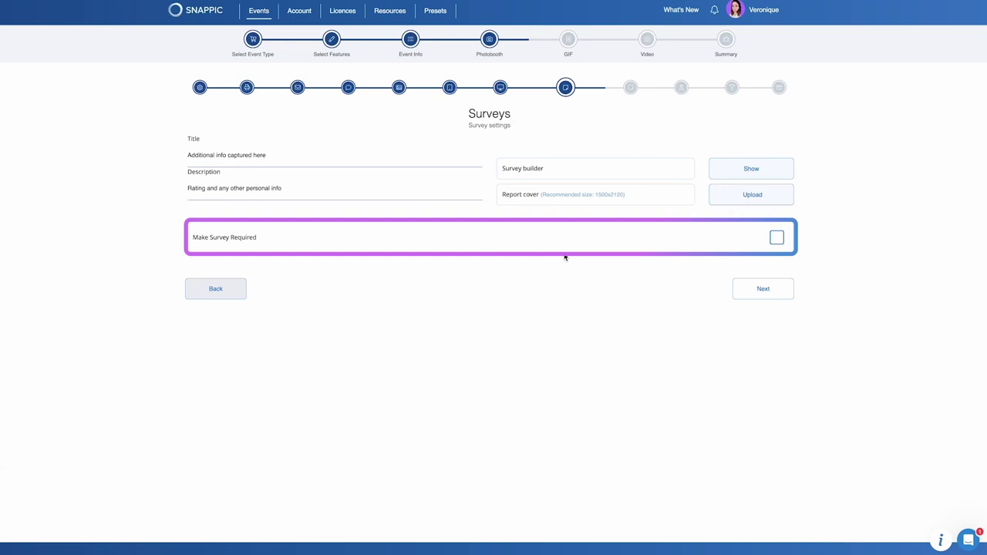
Leave the Surveys page and move on to the Scratch & Spin step.
{"action": "left_click", "coordinate": [763, 289]}
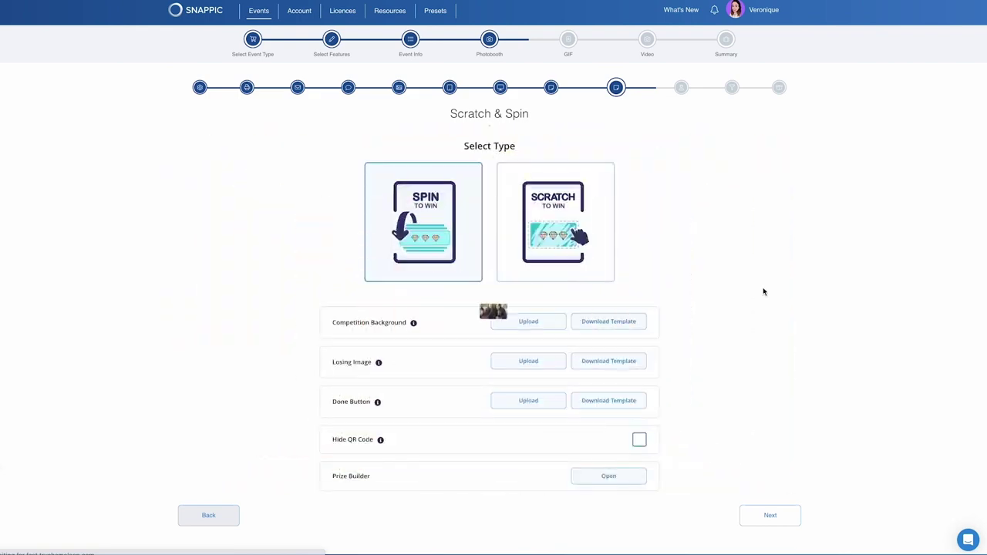
Upload the competition background, the losing image and Done Button.png for the spin competition.
{"action": "left_click", "coordinate": [528, 323]}
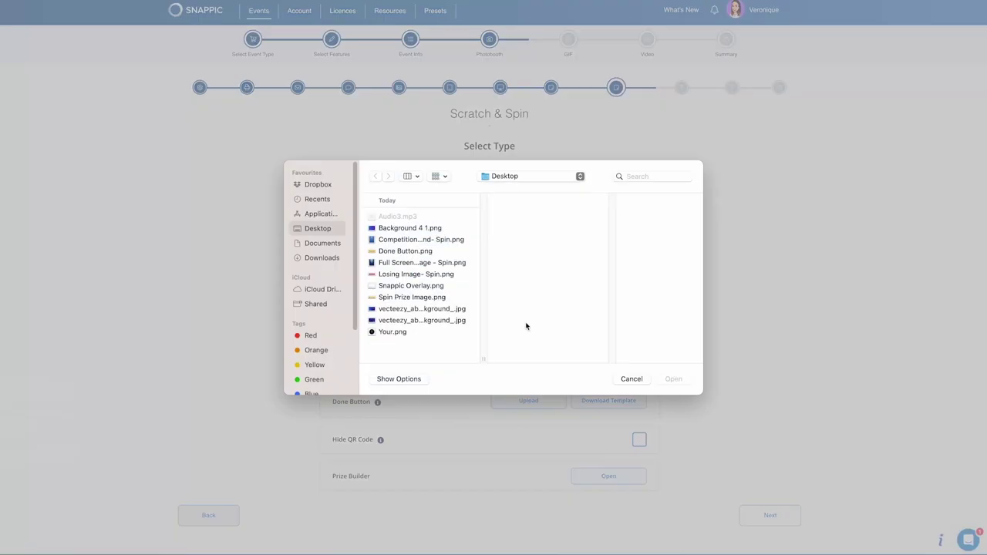
{"action": "left_click", "coordinate": [462, 237]}
{"action": "left_click", "coordinate": [671, 375]}
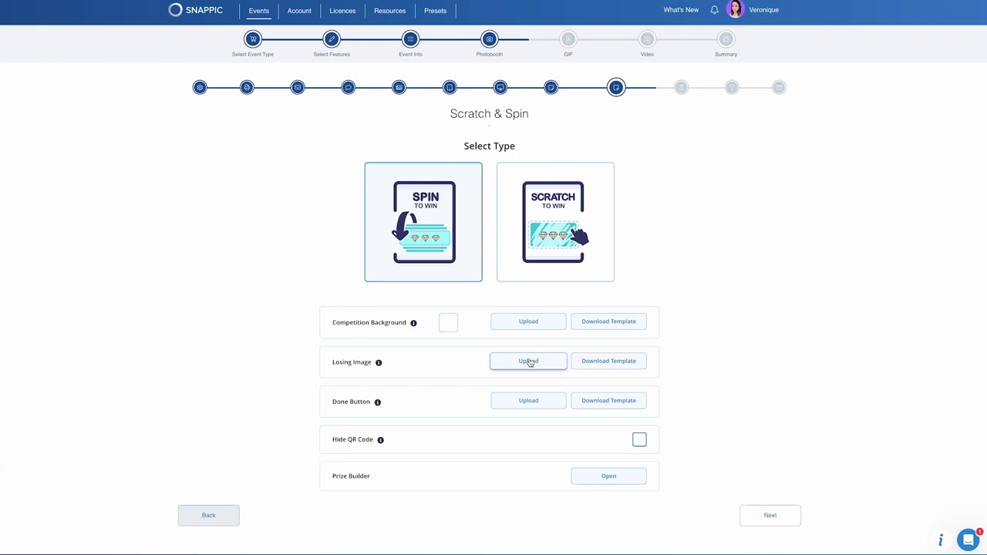
{"action": "left_click", "coordinate": [530, 362]}
{"action": "left_click", "coordinate": [431, 276]}
{"action": "left_click", "coordinate": [670, 378]}
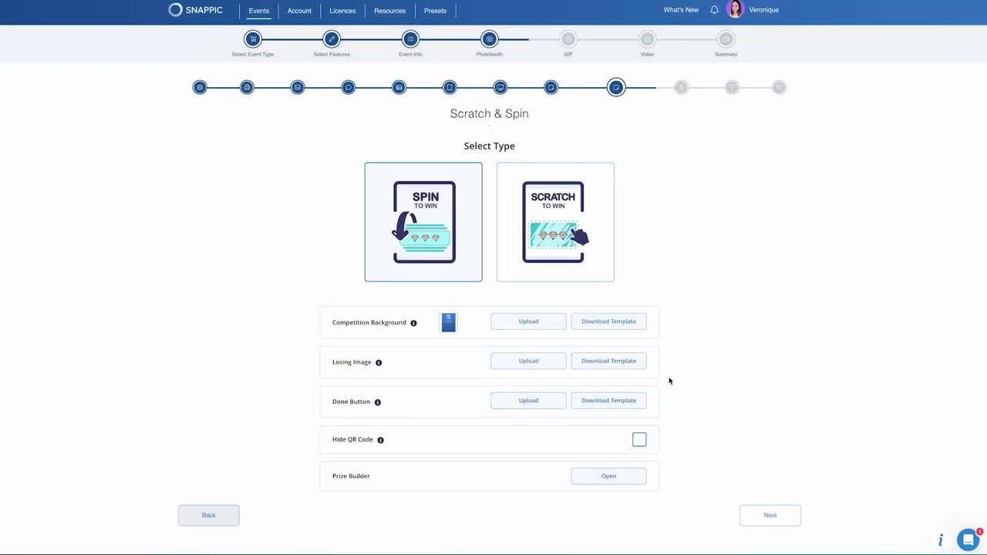
{"action": "left_click", "coordinate": [528, 401]}
{"action": "left_click", "coordinate": [401, 251]}
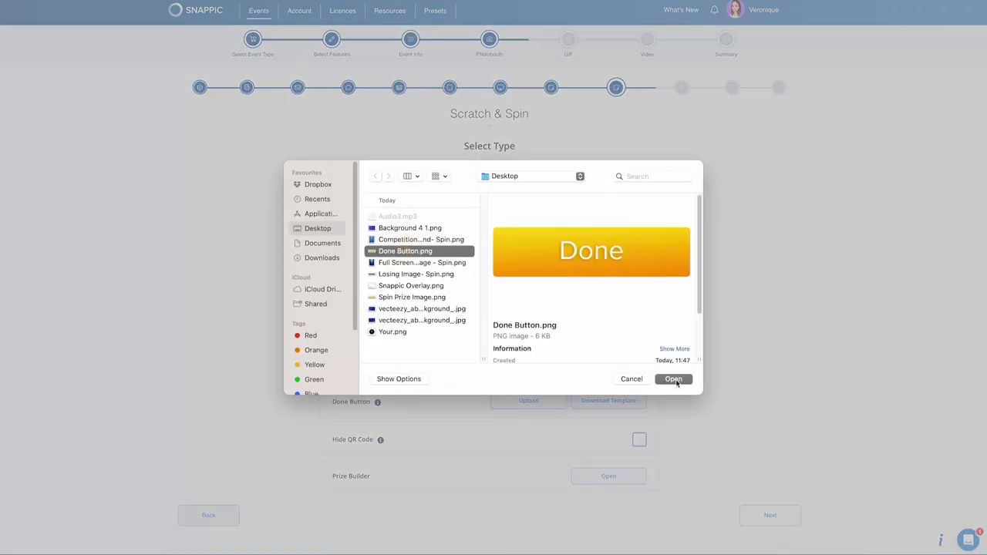
{"action": "left_click", "coordinate": [673, 378]}
Create 'Test Prize' with Spin Prize Image.png, a full-screen winning image and a 50% winning chance.
{"action": "left_click", "coordinate": [608, 476]}
{"action": "left_click", "coordinate": [415, 98]}
{"action": "type", "text": "Test Prize"}
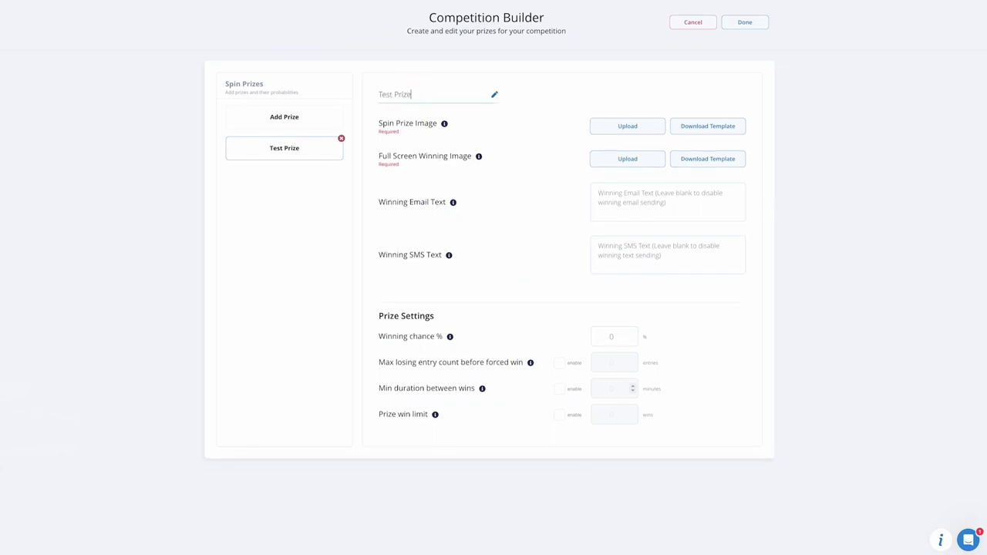
{"action": "left_click", "coordinate": [643, 134]}
{"action": "left_click", "coordinate": [411, 297]}
{"action": "left_click", "coordinate": [673, 379]}
{"action": "left_click", "coordinate": [628, 159]}
{"action": "left_click", "coordinate": [424, 262]}
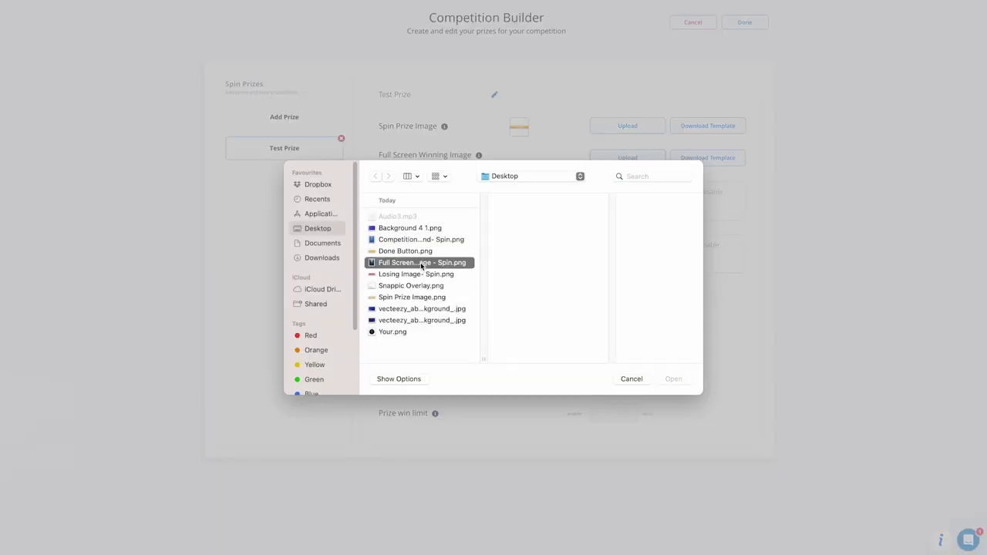
{"action": "left_click", "coordinate": [674, 378]}
{"action": "left_click", "coordinate": [610, 335]}
{"action": "type", "text": "50"}
{"action": "left_click", "coordinate": [745, 22]}
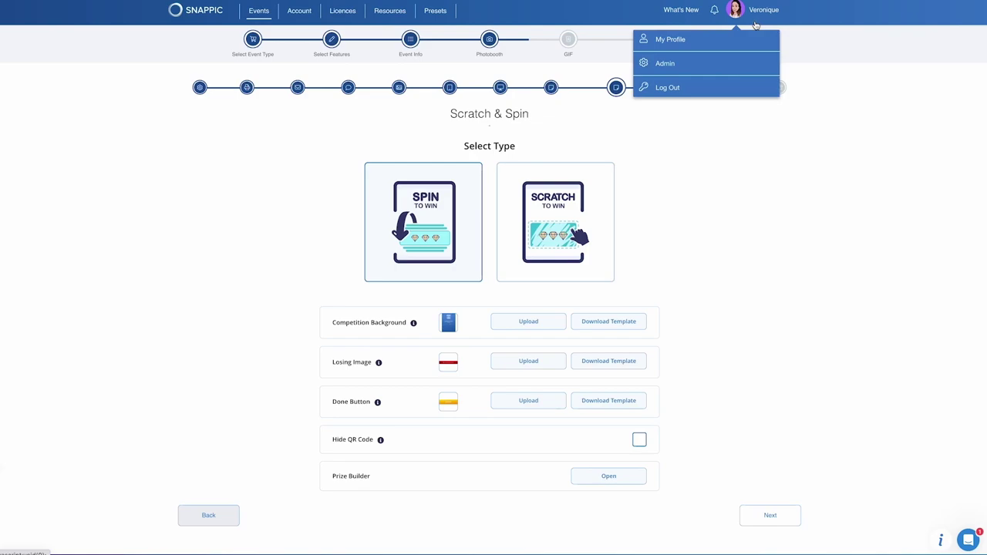
Add every Christmas holiday prop as a digital prop, then continue to Filters.
{"action": "left_click", "coordinate": [764, 521]}
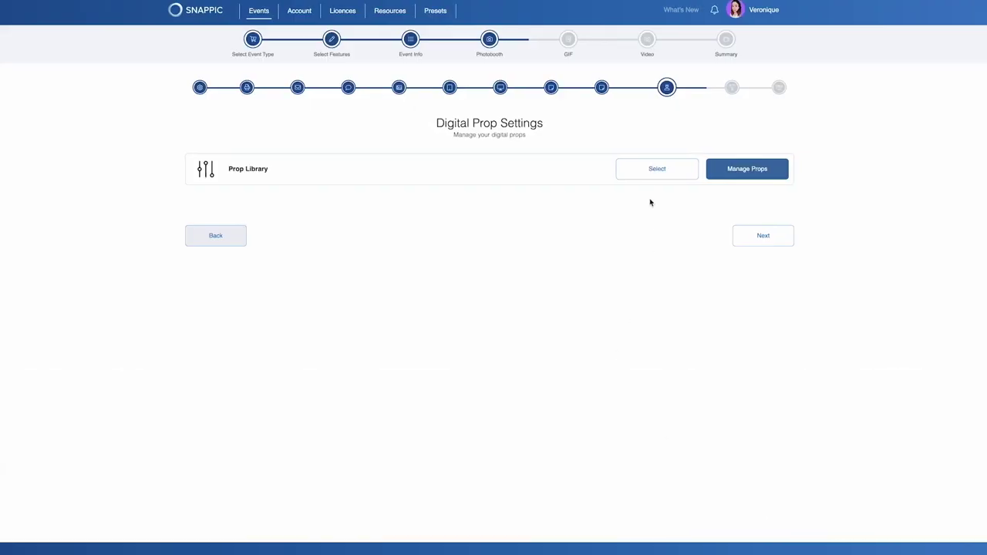
{"action": "left_click", "coordinate": [643, 172]}
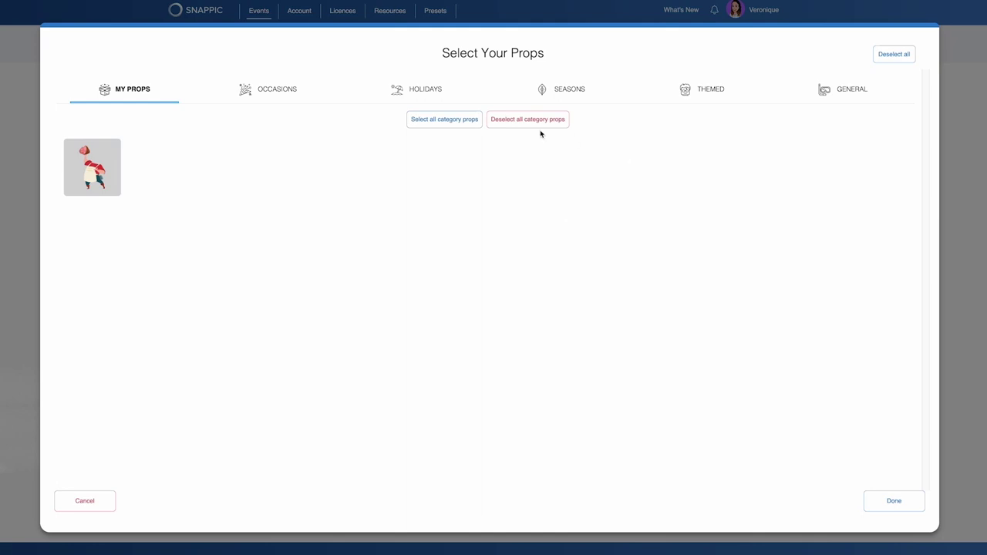
{"action": "left_click", "coordinate": [455, 93]}
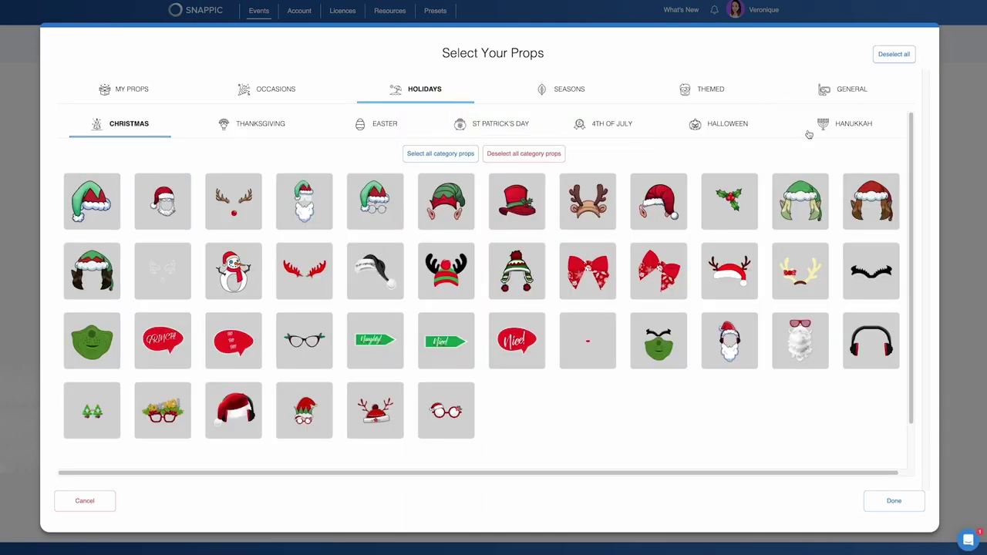
{"action": "left_click", "coordinate": [461, 156]}
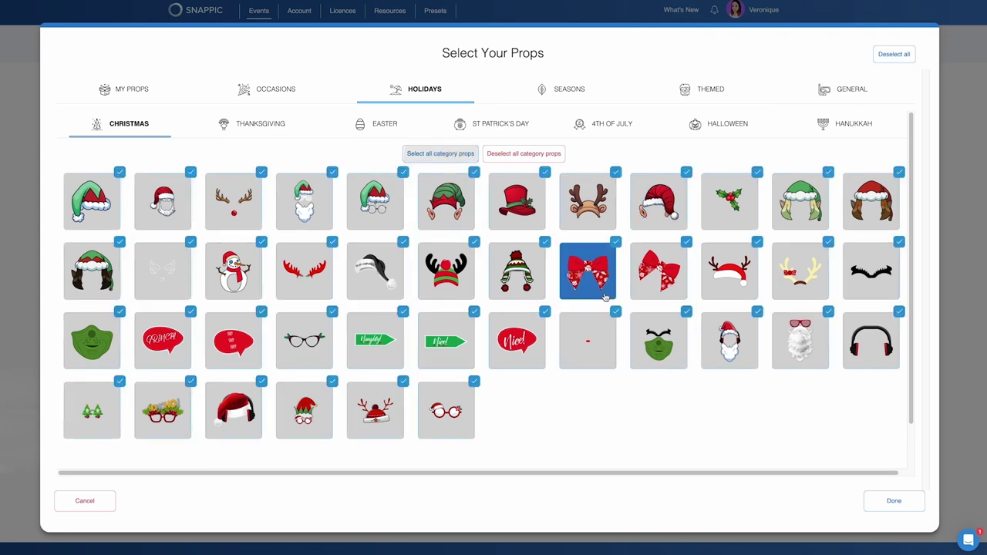
{"action": "left_click", "coordinate": [893, 501]}
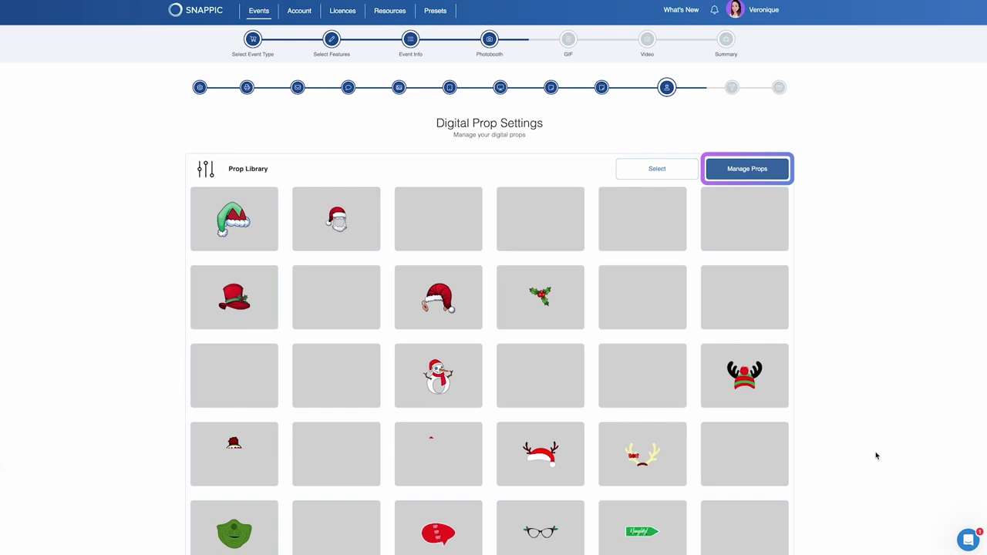
{"action": "scroll", "coordinate": [876, 455], "scroll_direction": "down", "scroll_amount": 4}
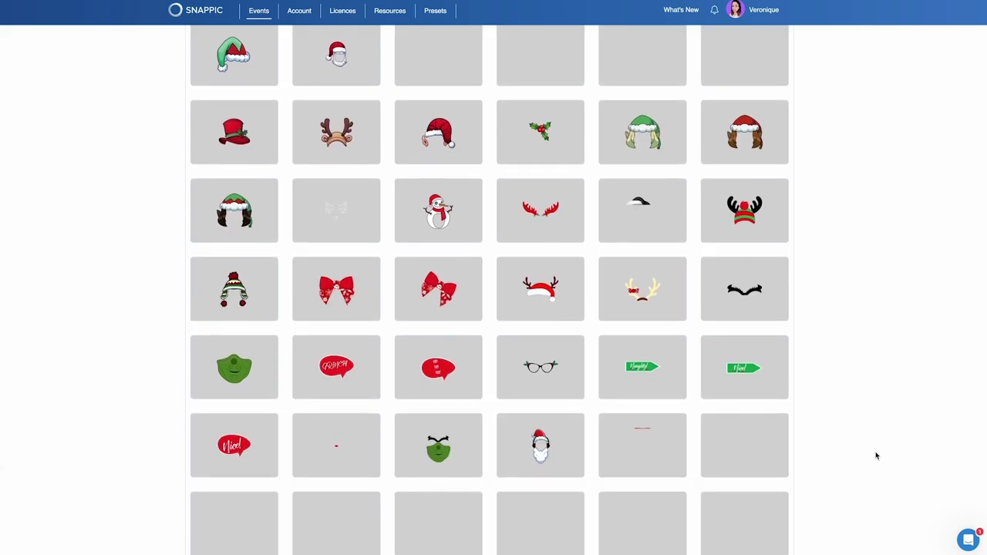
{"action": "left_click", "coordinate": [779, 523]}
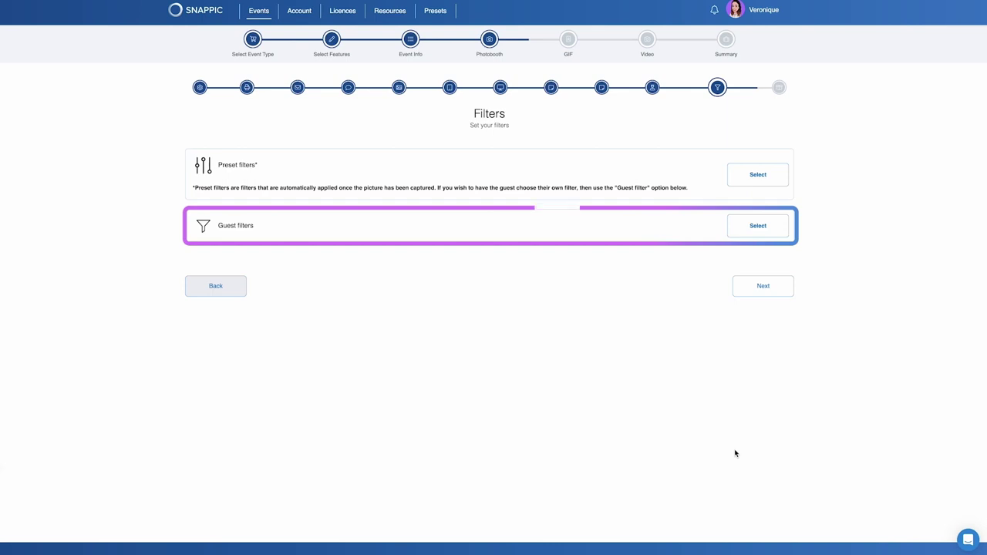
Make Beautify the preset filter and enable all filters for guests.
{"action": "left_click", "coordinate": [756, 176]}
{"action": "left_click", "coordinate": [330, 164]}
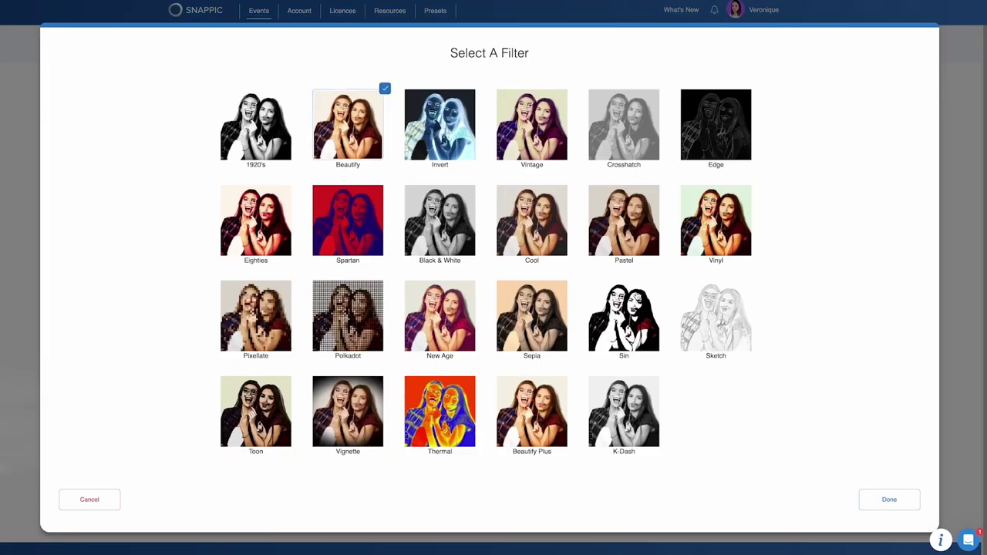
{"action": "left_click", "coordinate": [875, 495]}
{"action": "left_click", "coordinate": [738, 308]}
{"action": "left_click", "coordinate": [901, 52]}
{"action": "left_click", "coordinate": [885, 497]}
Continue to the Dropbox step and start linking a Dropbox account.
{"action": "scroll", "coordinate": [810, 463], "scroll_direction": "down", "scroll_amount": 3}
{"action": "left_click", "coordinate": [781, 453]}
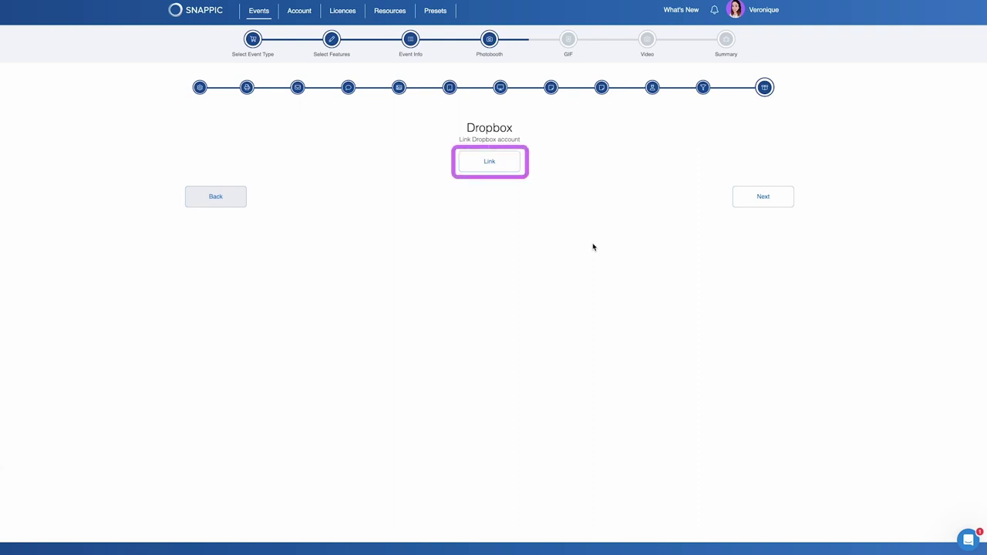
{"action": "left_click", "coordinate": [492, 163]}
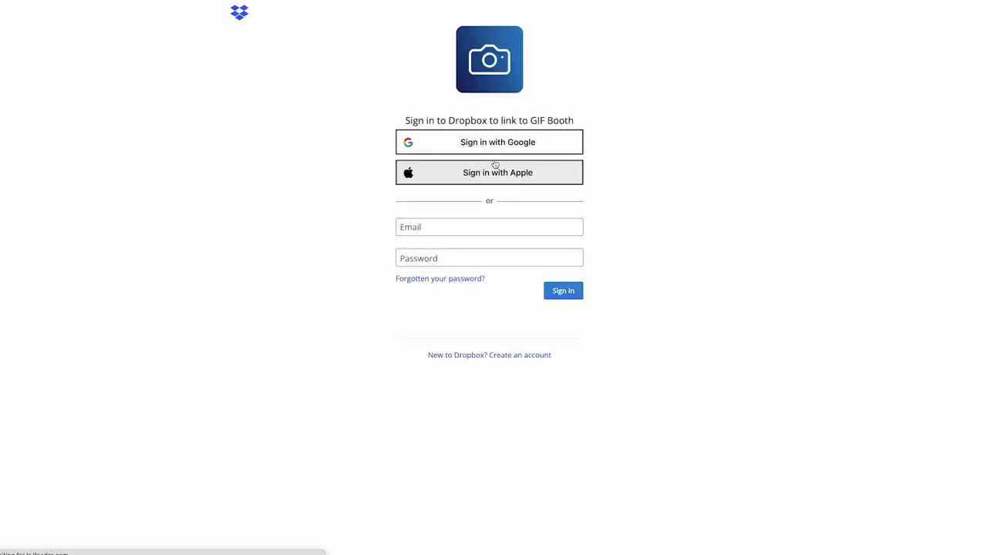
Sign in to Dropbox with a Google account and its password, then continue to GIF Animation.
{"action": "left_click", "coordinate": [495, 139]}
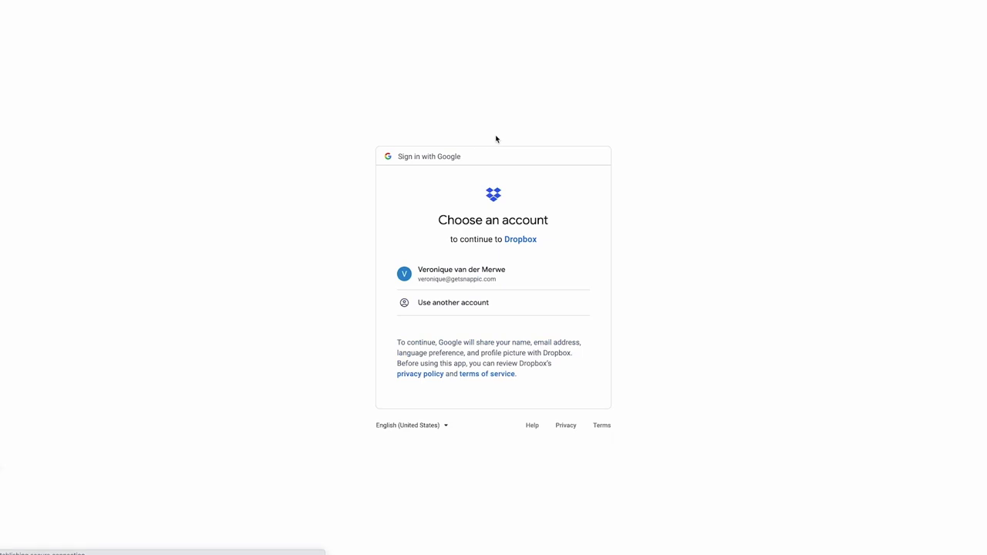
{"action": "left_click", "coordinate": [482, 278]}
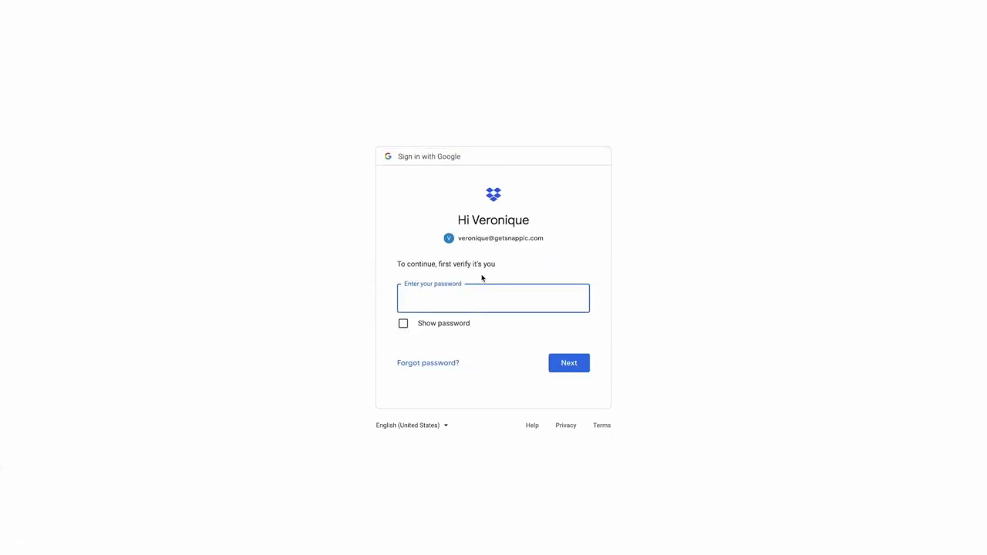
{"action": "type", "text": "••••••••••"}
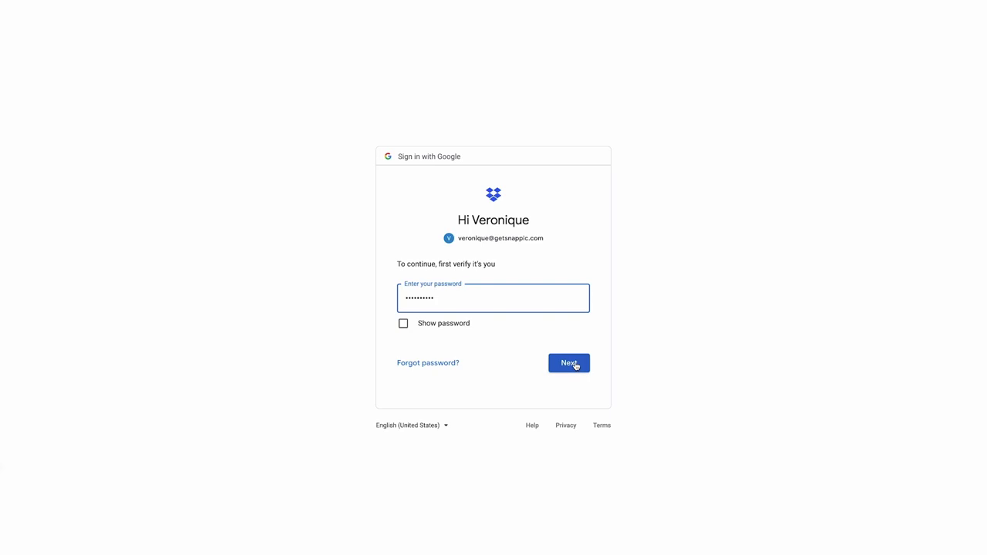
{"action": "left_click", "coordinate": [575, 365]}
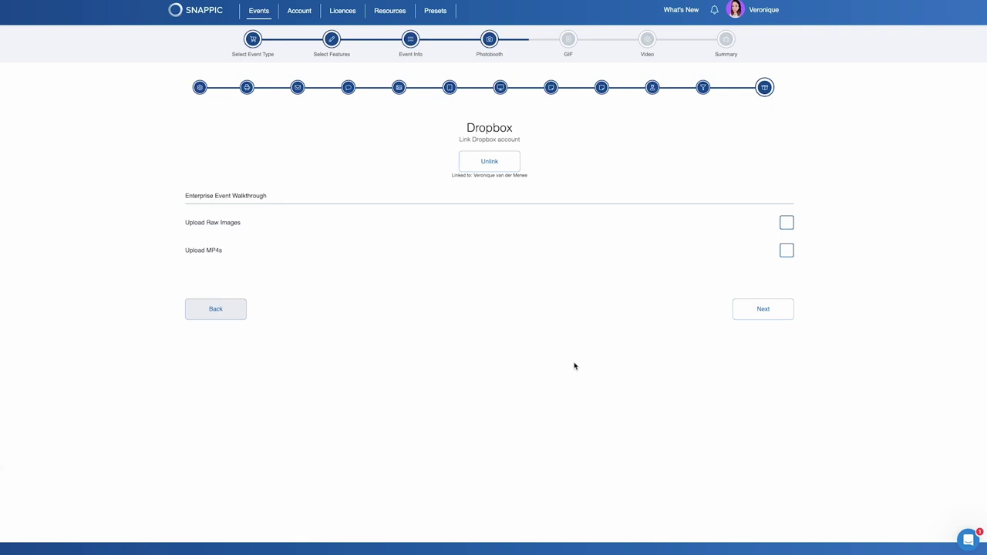
{"action": "left_click", "coordinate": [765, 311]}
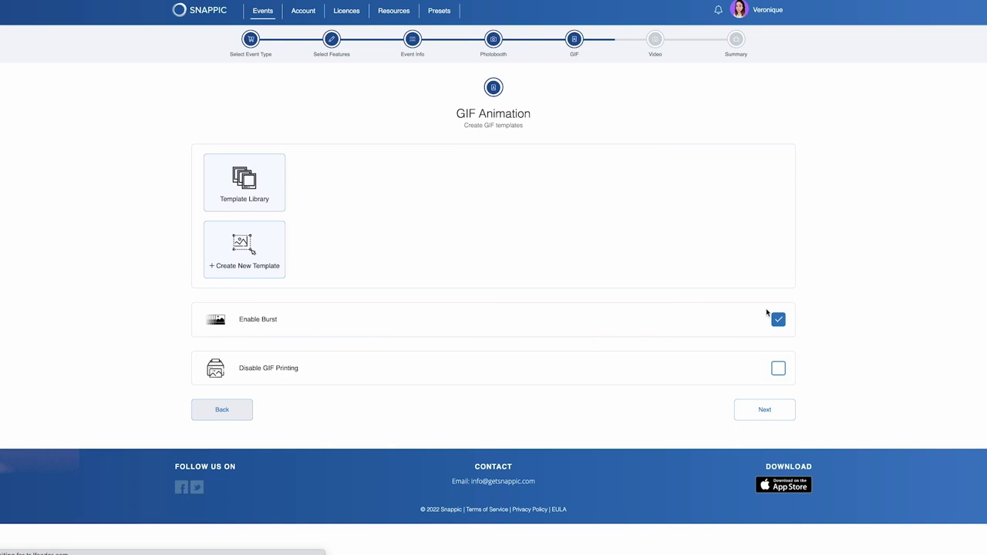
Use Snappic Template 1 from the library for the GIF, keep burst enabled, and continue.
{"action": "left_click", "coordinate": [267, 185]}
{"action": "left_click", "coordinate": [147, 135]}
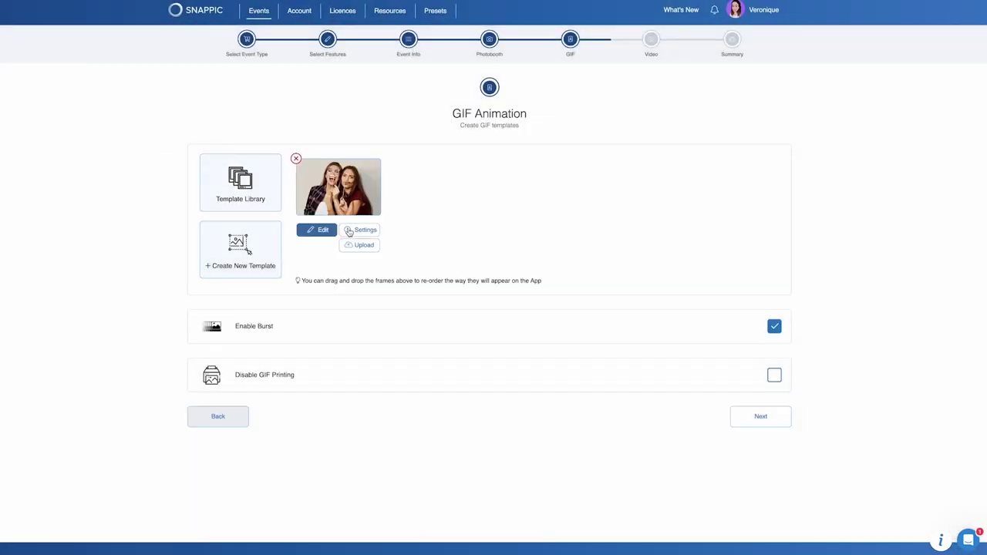
{"action": "left_click", "coordinate": [348, 231]}
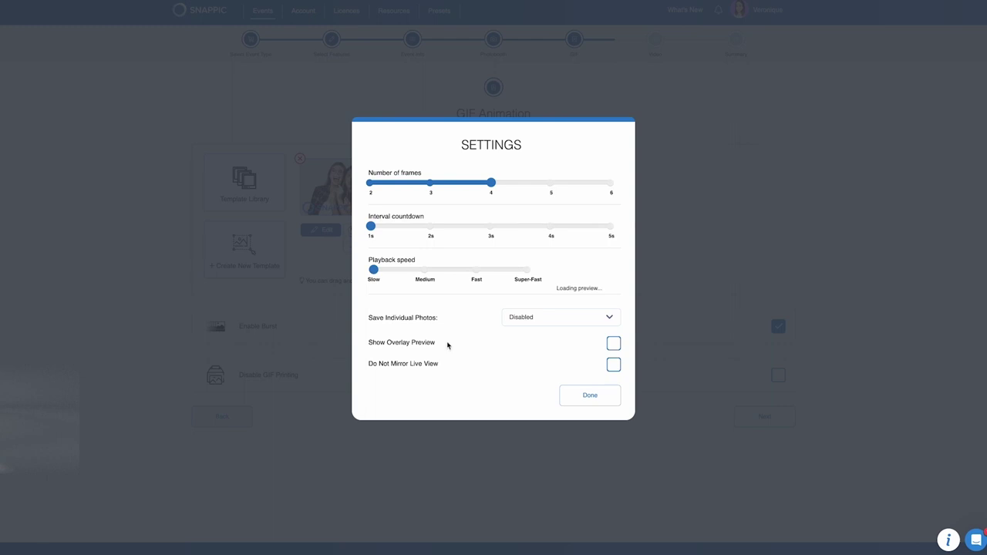
{"action": "left_click", "coordinate": [589, 397]}
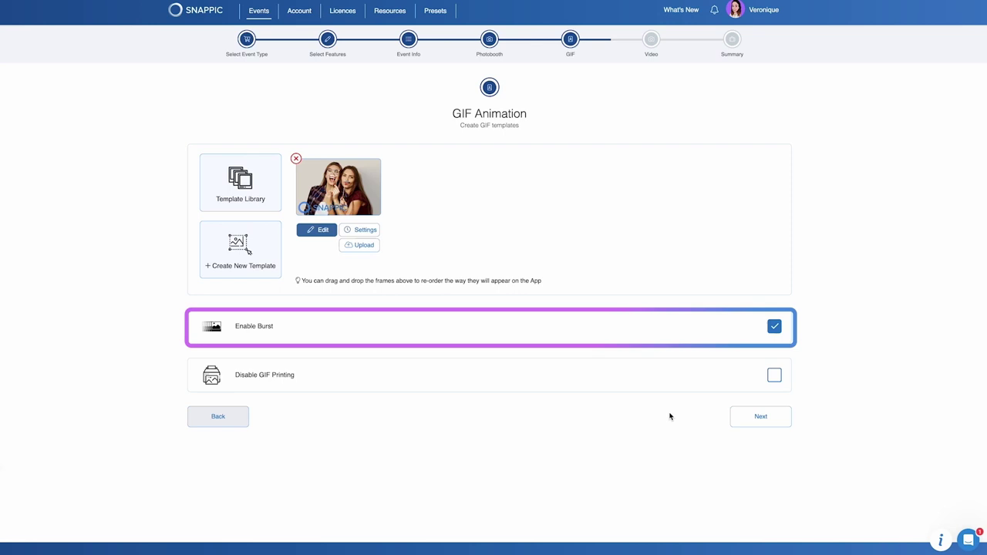
{"action": "left_click", "coordinate": [755, 417]}
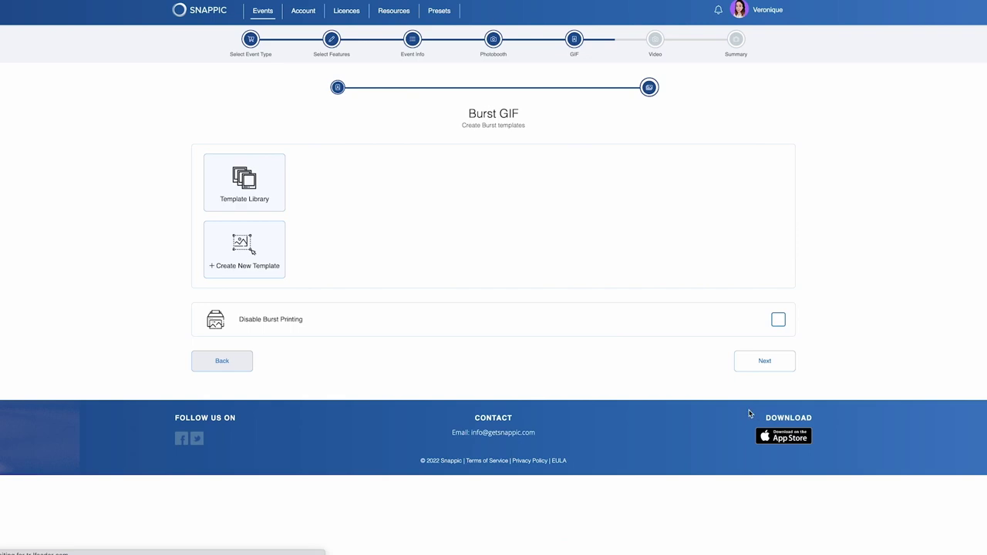
Add a library template to the Burst GIF with Boomerang Reverse turned on, then continue.
{"action": "left_click", "coordinate": [275, 193]}
{"action": "left_click", "coordinate": [137, 133]}
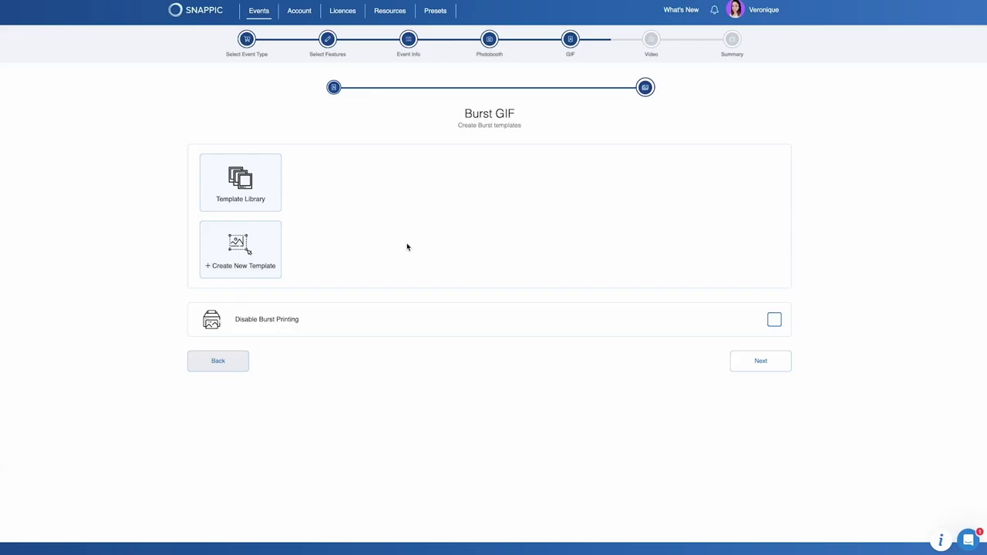
{"action": "left_click", "coordinate": [364, 231]}
{"action": "left_click", "coordinate": [613, 316]}
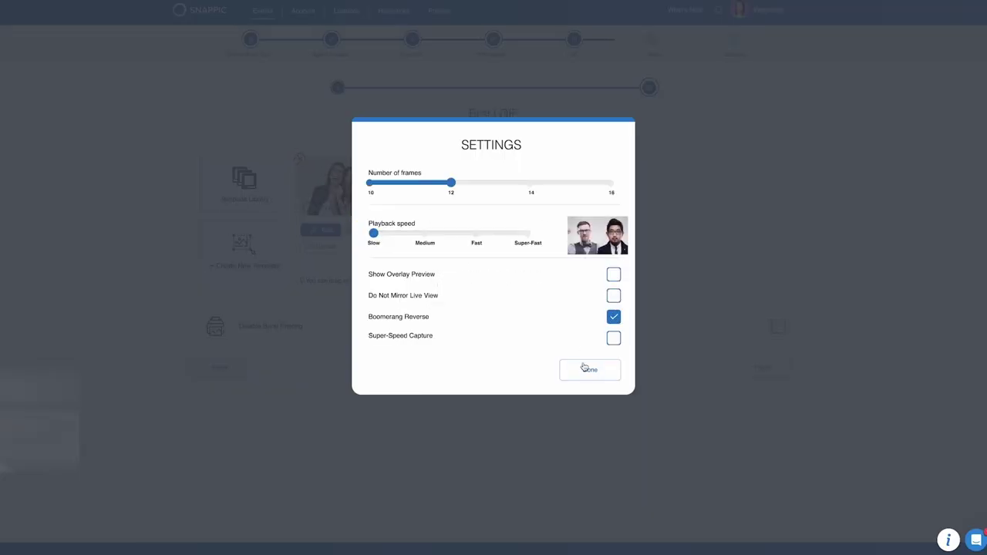
{"action": "left_click", "coordinate": [588, 370]}
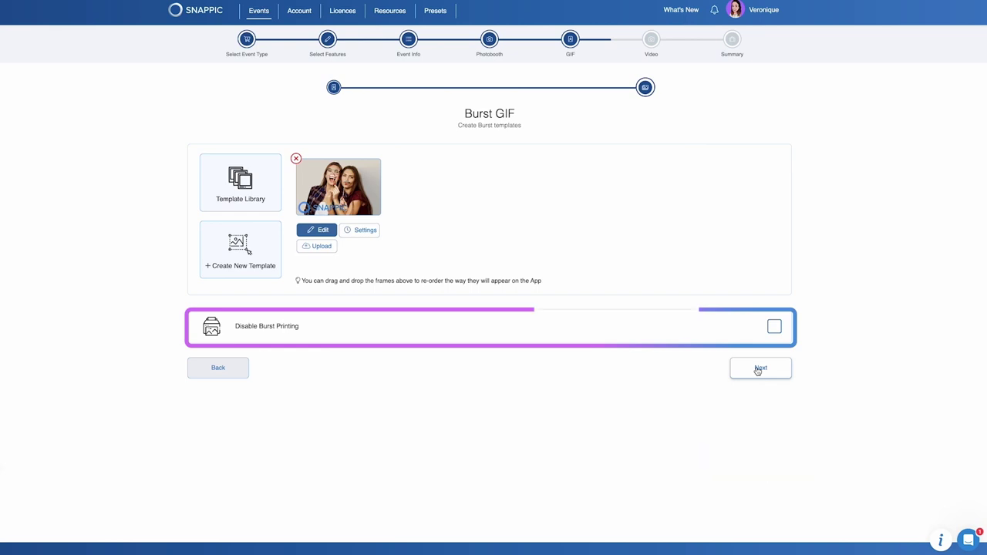
{"action": "left_click", "coordinate": [759, 368]}
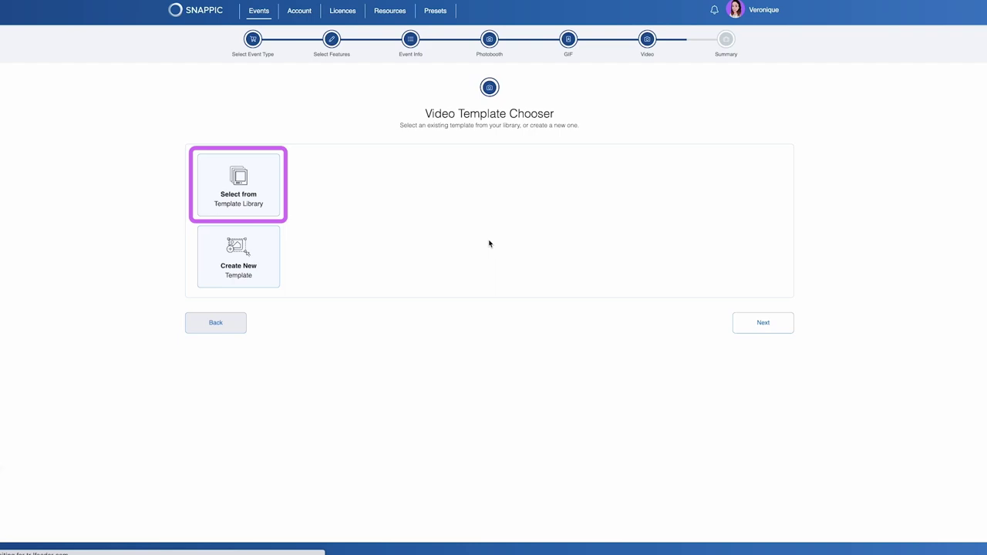
Start the video from the Character Reveal library template.
{"action": "left_click", "coordinate": [269, 185]}
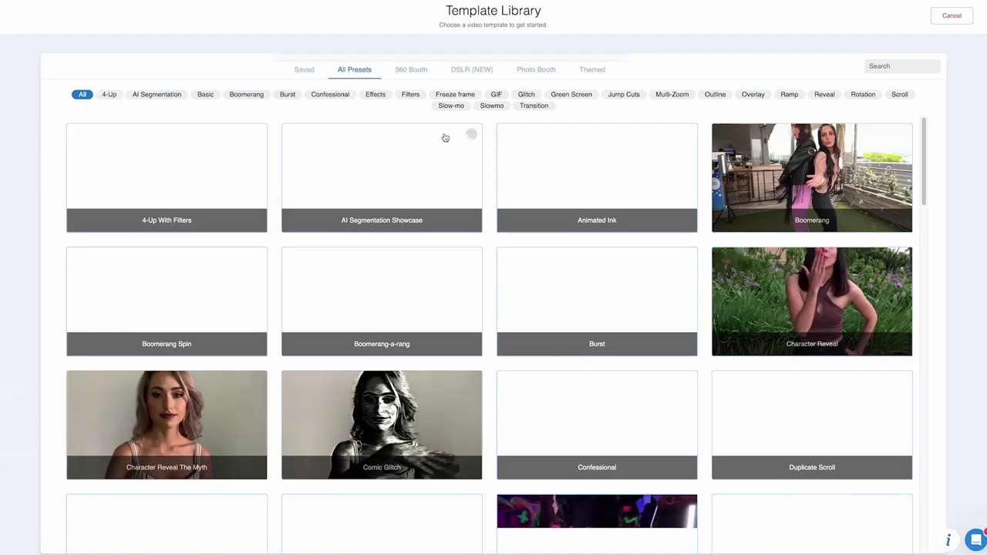
{"action": "left_click", "coordinate": [782, 289]}
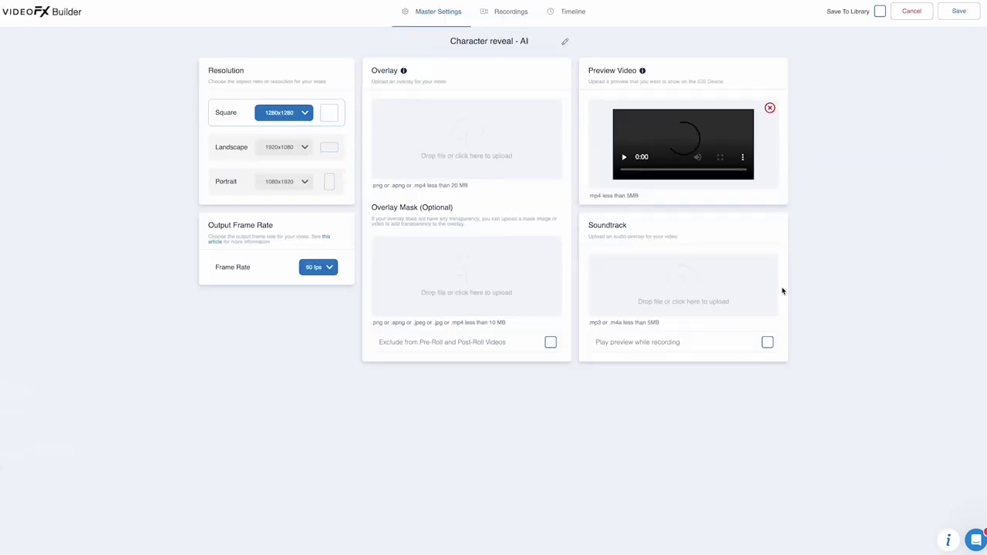
Upload Audio3.mp3 as the soundtrack, save the video template, and continue to the Summary.
{"action": "left_click", "coordinate": [625, 311]}
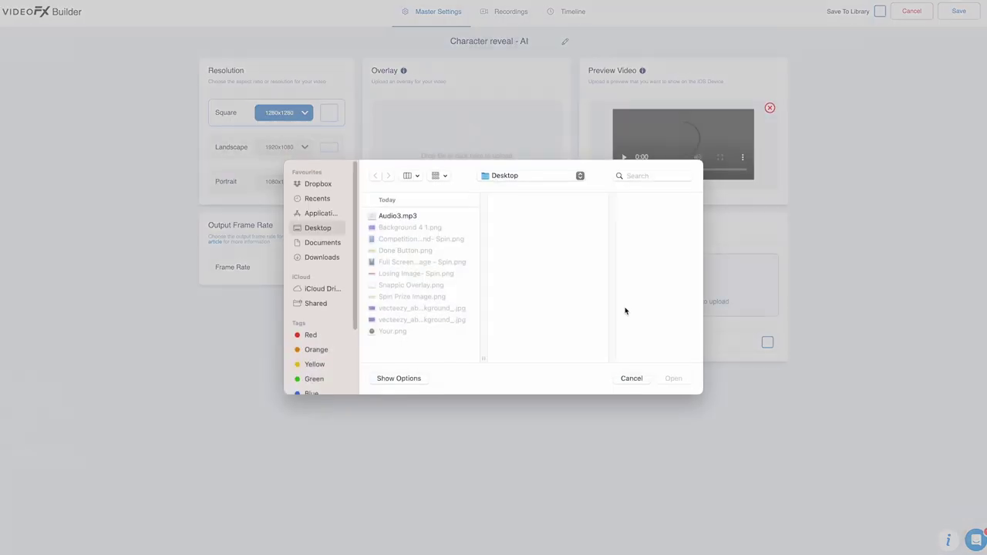
{"action": "left_click", "coordinate": [409, 217]}
{"action": "left_click", "coordinate": [673, 379]}
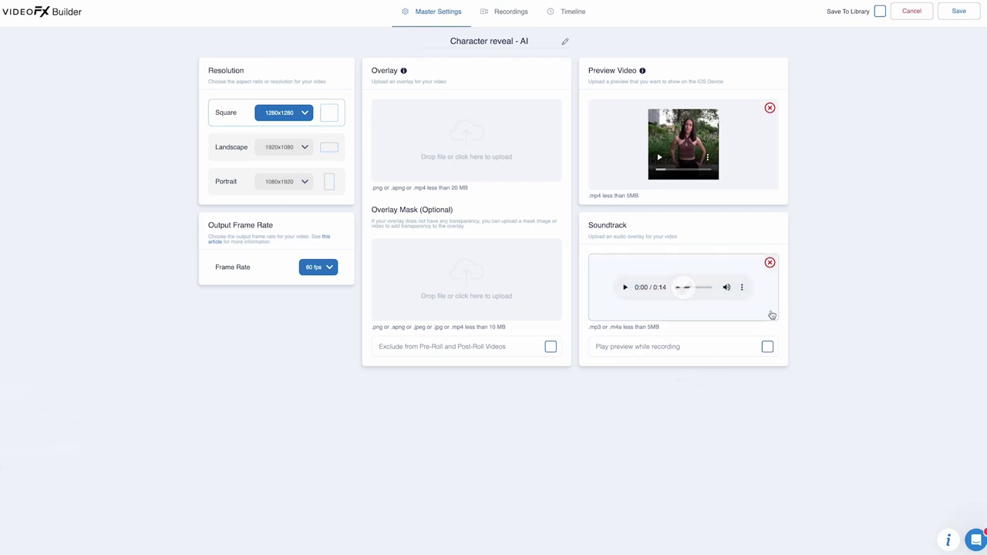
{"action": "left_click", "coordinate": [957, 11]}
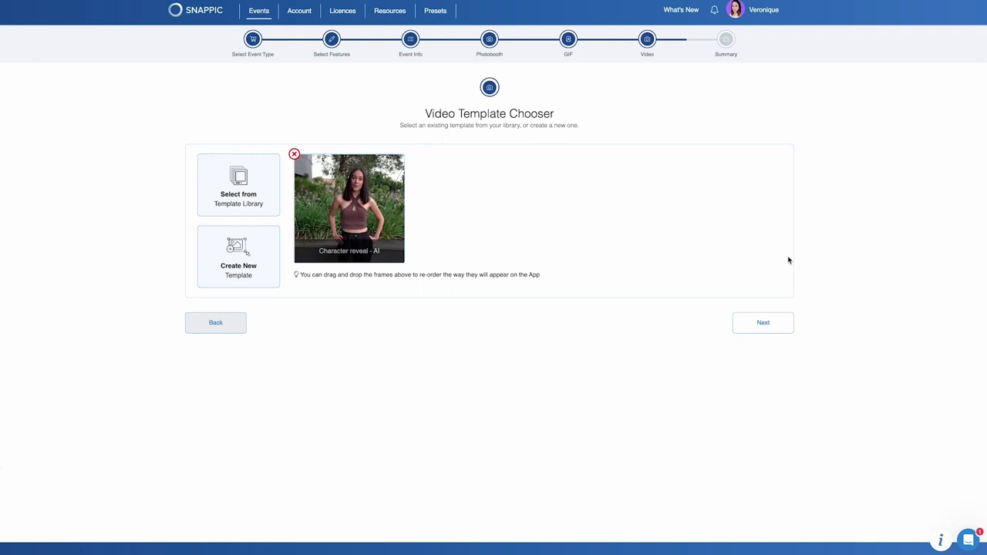
{"action": "left_click", "coordinate": [763, 322]}
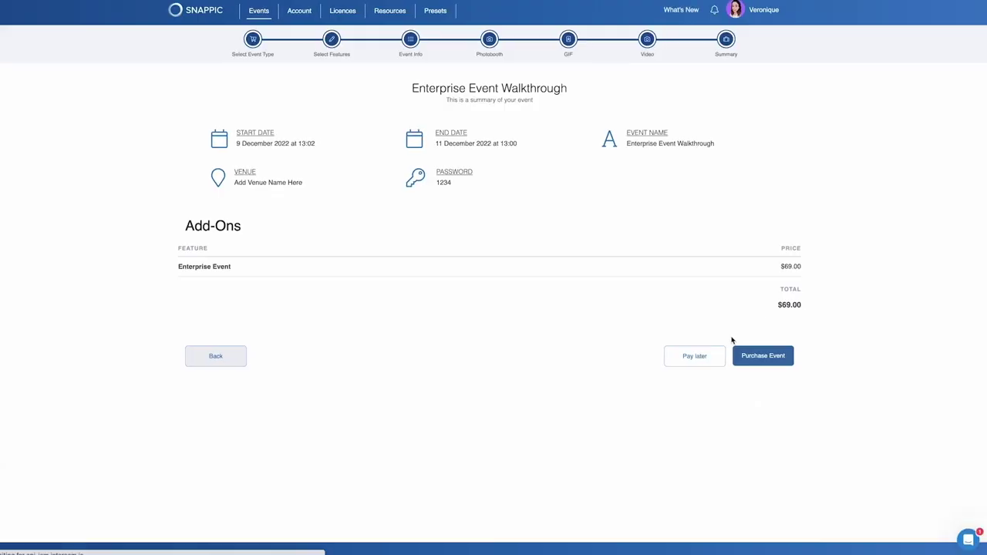
Create the event with Pay later and dismiss the success message.
{"action": "left_click", "coordinate": [711, 357]}
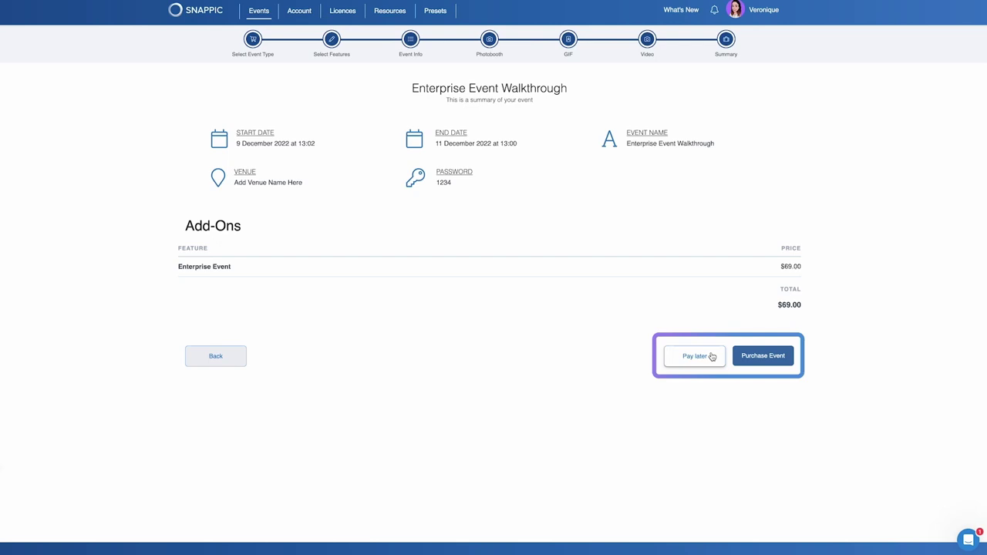
{"action": "left_click", "coordinate": [696, 358]}
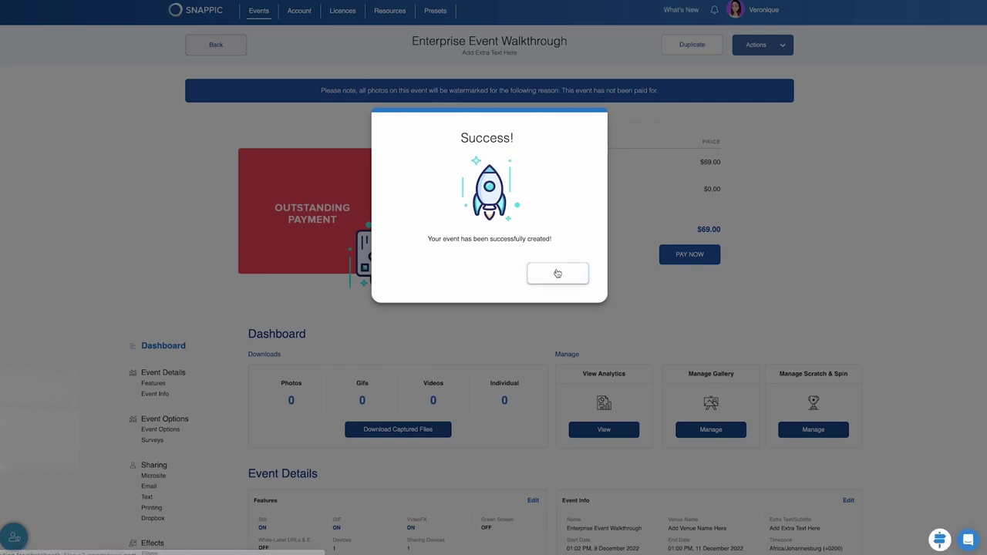
{"action": "left_click", "coordinate": [557, 273]}
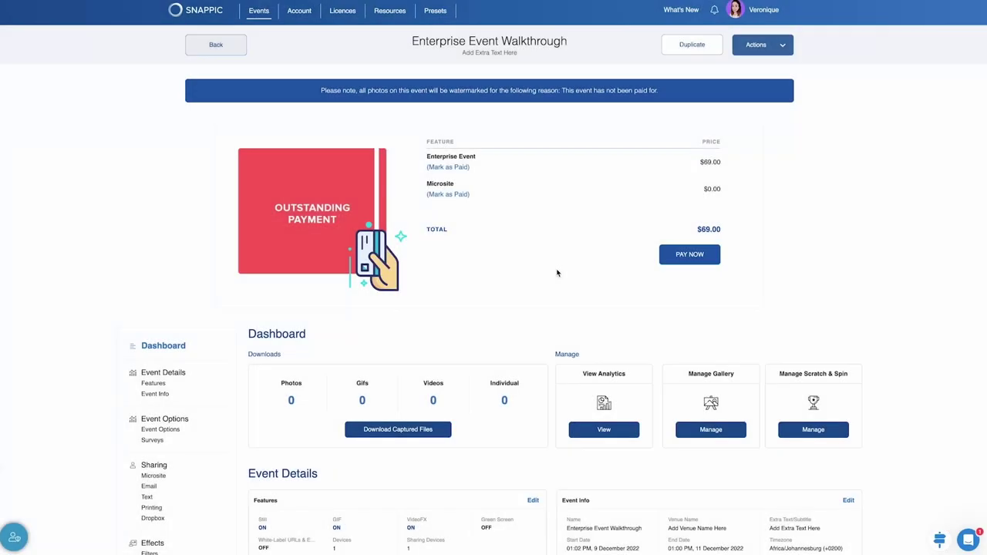